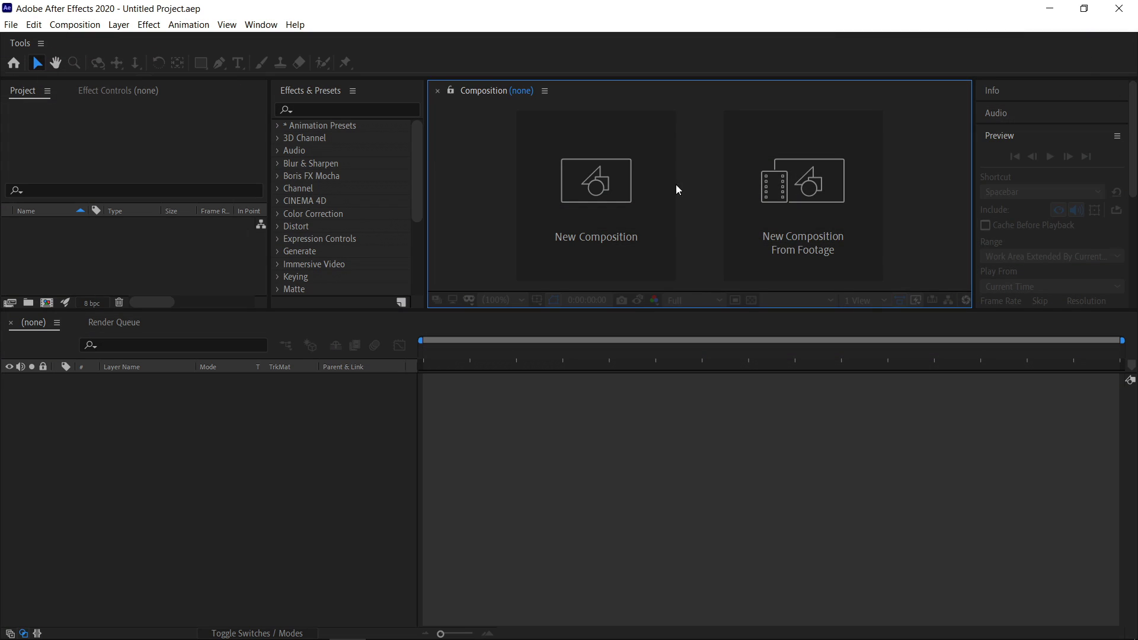
Start a new composition from the New Composition card in the empty Composition panel.
left_click(631, 198)
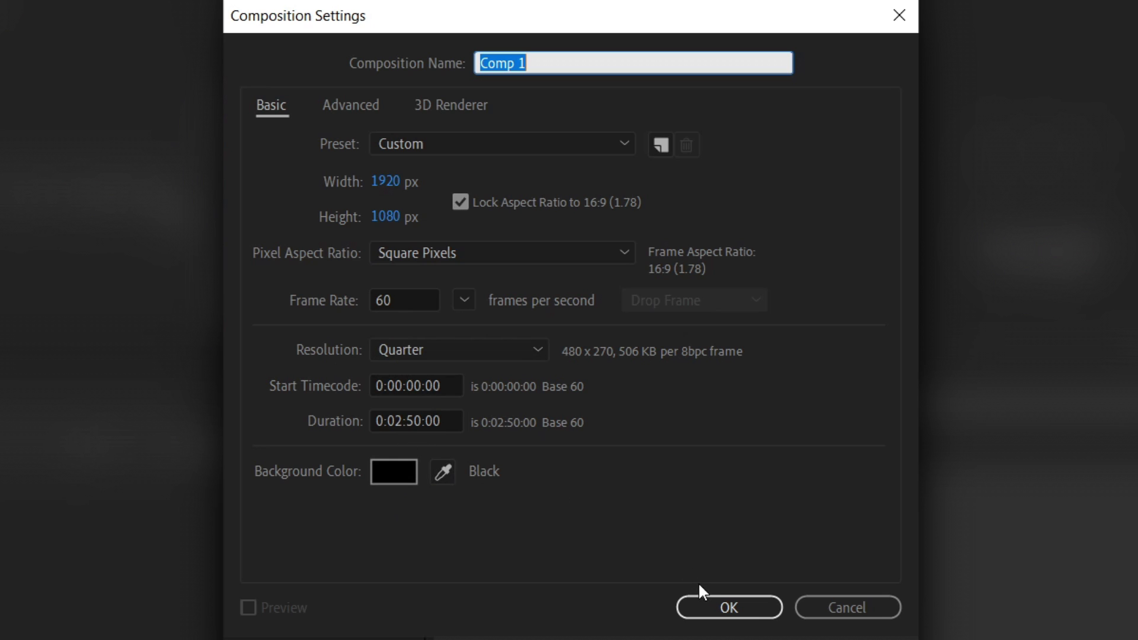
Accept 1920×1080, 60 fps, Quarter resolution and 0:02:50:00 duration to create Comp 1.
left_click(716, 603)
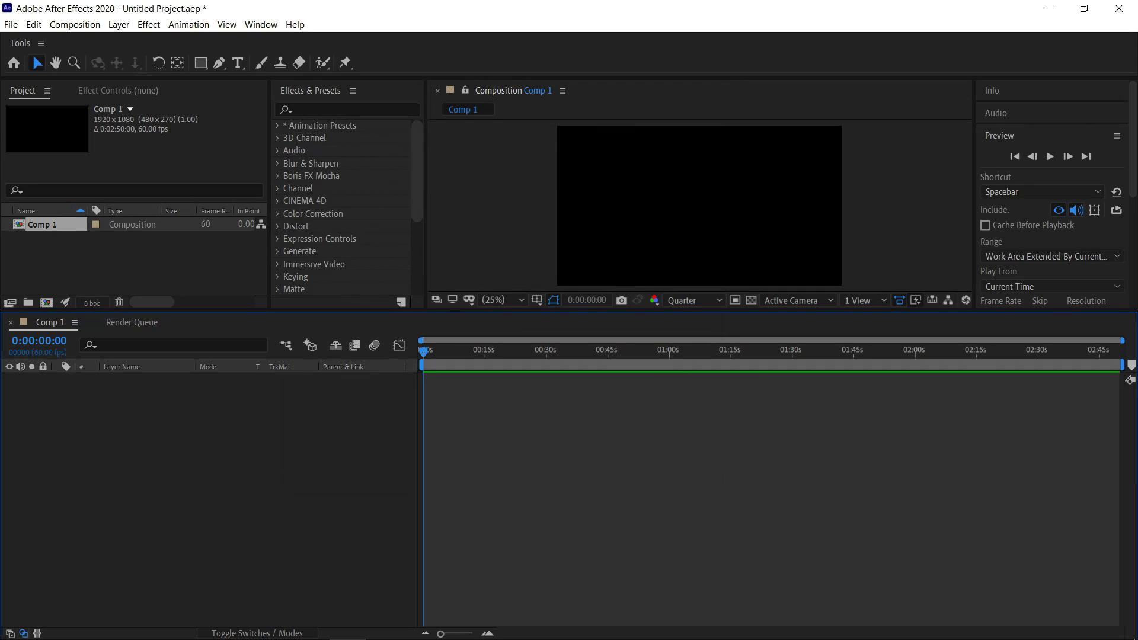
Drag the MP3 track and car JPG from the audio spectrum line effect folder into the timeline.
left_click(301, 629)
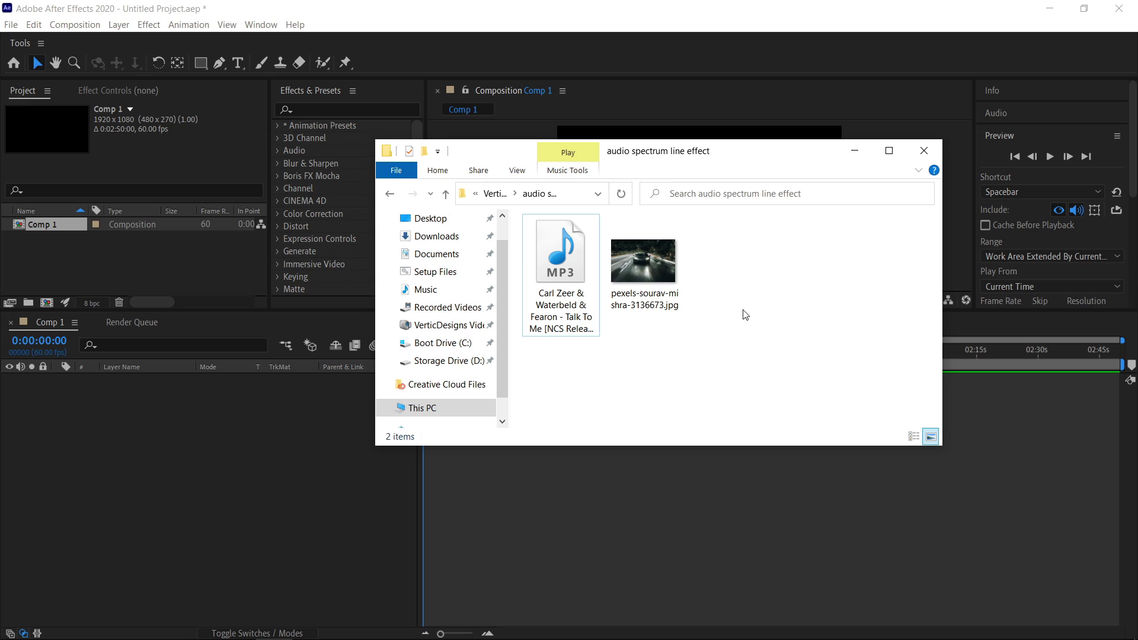
left_click_drag(743, 310, 134, 448)
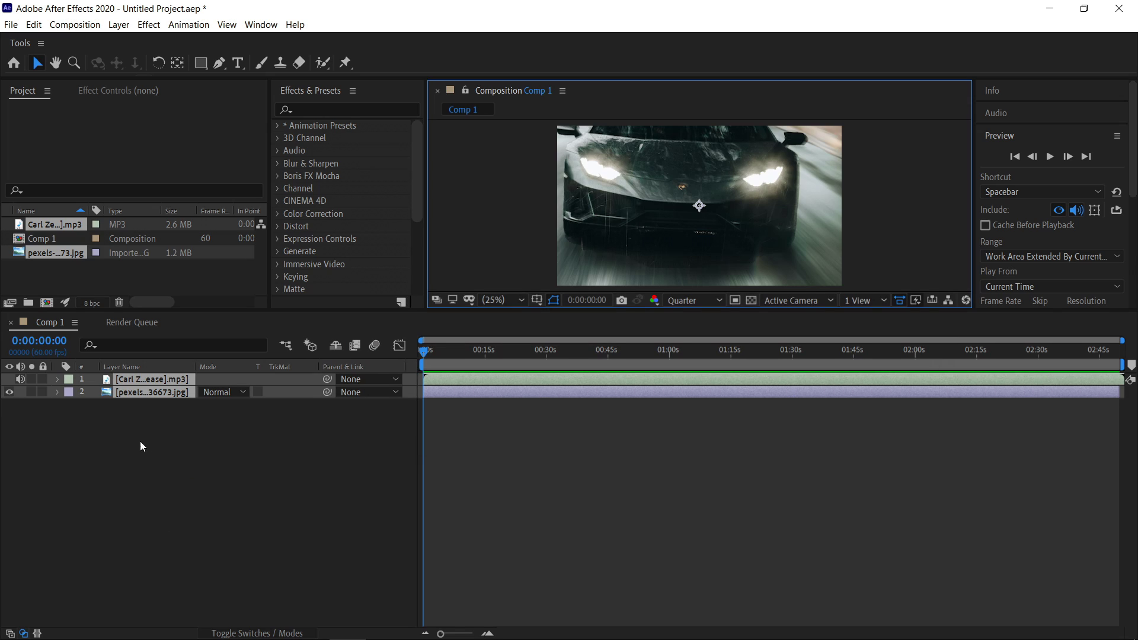
left_click(113, 441)
Move the music layer below the car photo and lower its Audio Levels to -15 dB.
left_click_drag(134, 380, 145, 414)
left_click(58, 391)
left_click(71, 405)
left_click(209, 418)
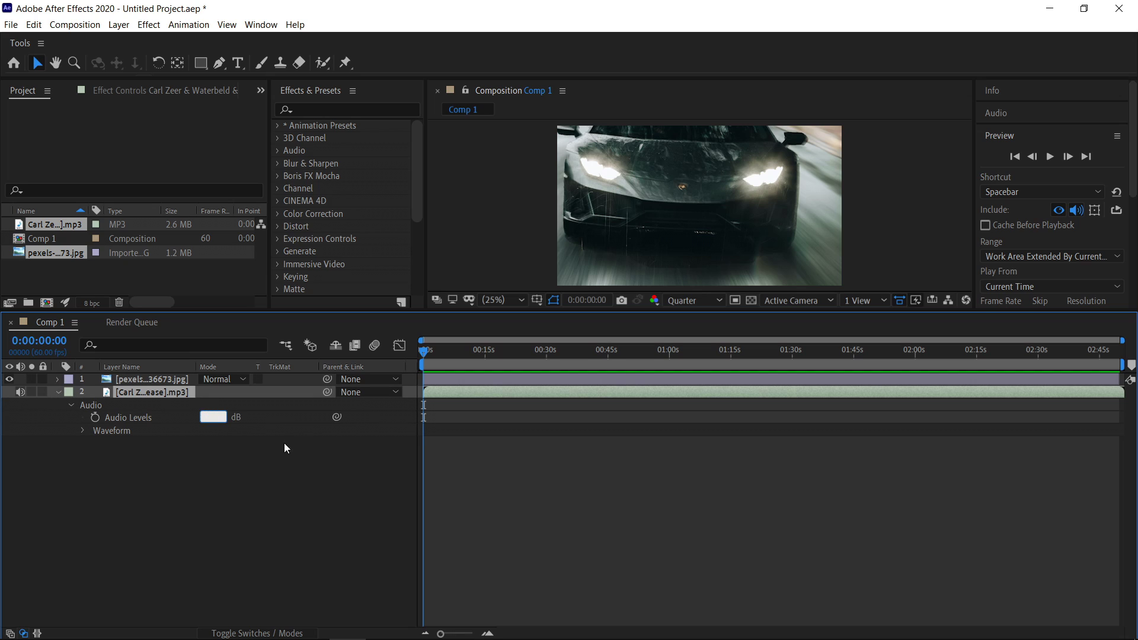
left_click(218, 461)
left_click(58, 392)
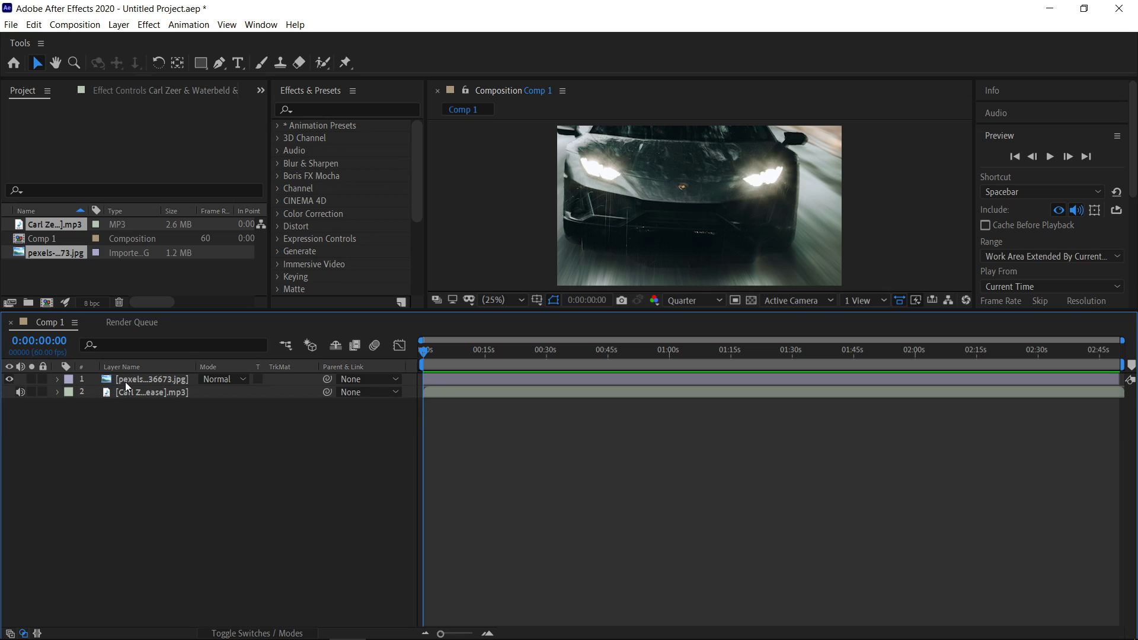
Scale the car photo layer to 40%.
left_click(126, 382)
key("s")
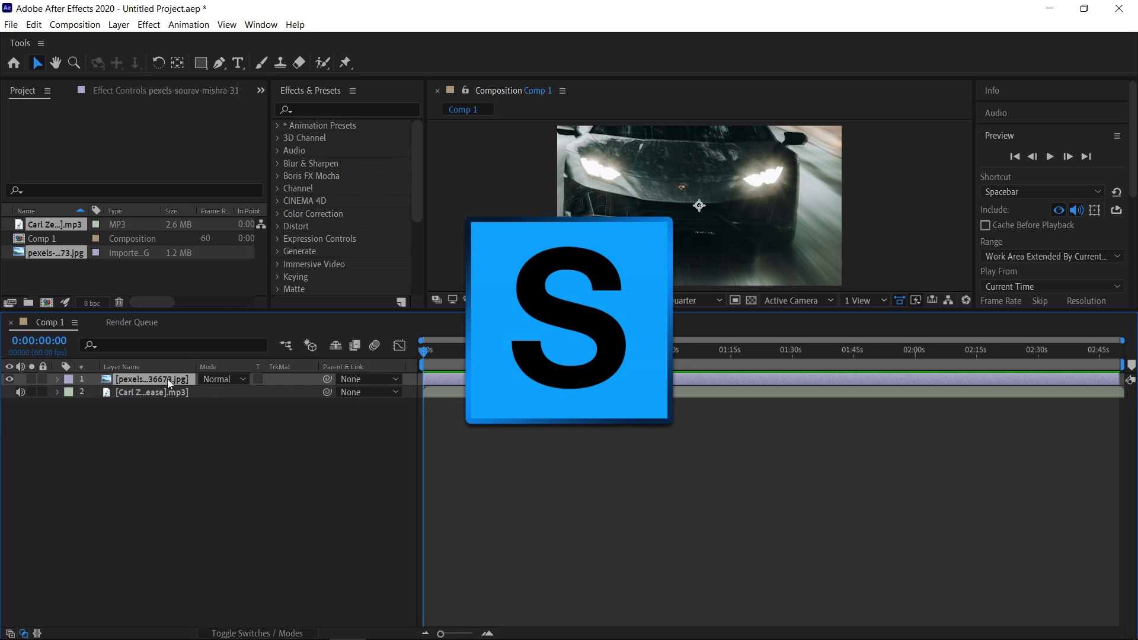
left_click(245, 392)
type("40")
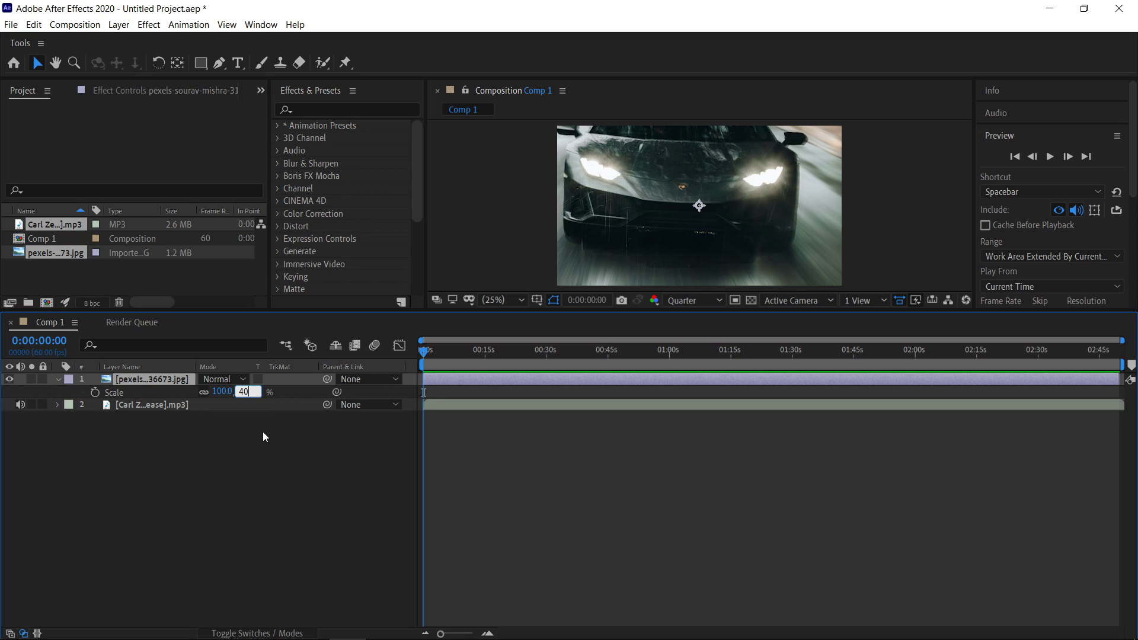
left_click(262, 432)
left_click(57, 378)
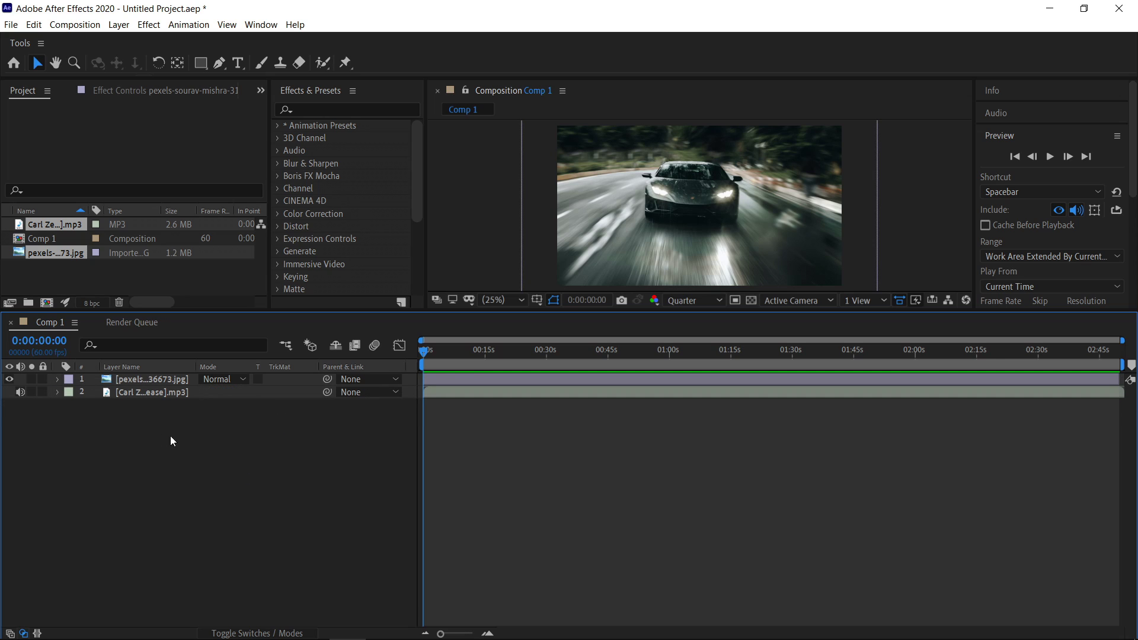
right_click(167, 465)
Add a 1920×1080 black solid layer, Black Solid 1, through New > Solid.
mouse_move(183, 472)
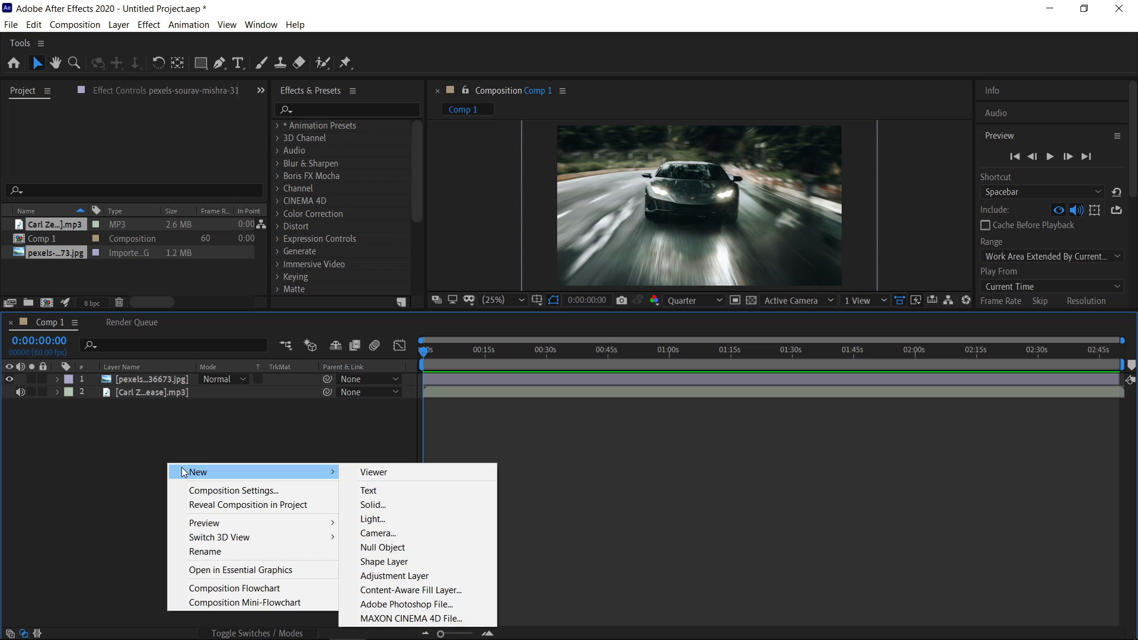
left_click(386, 502)
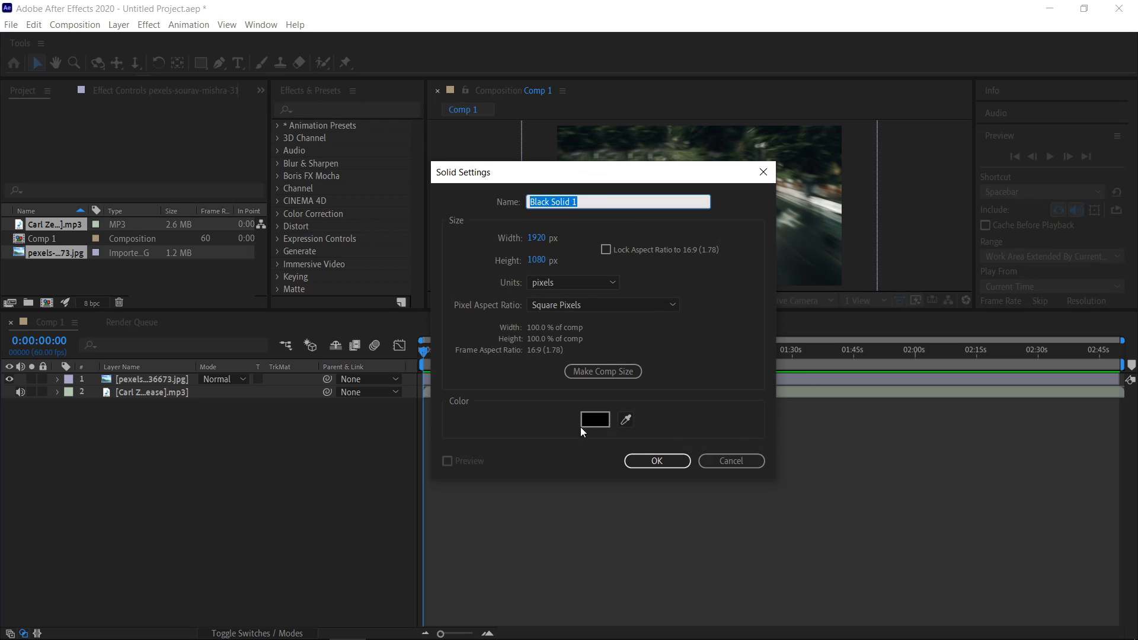
left_click(650, 458)
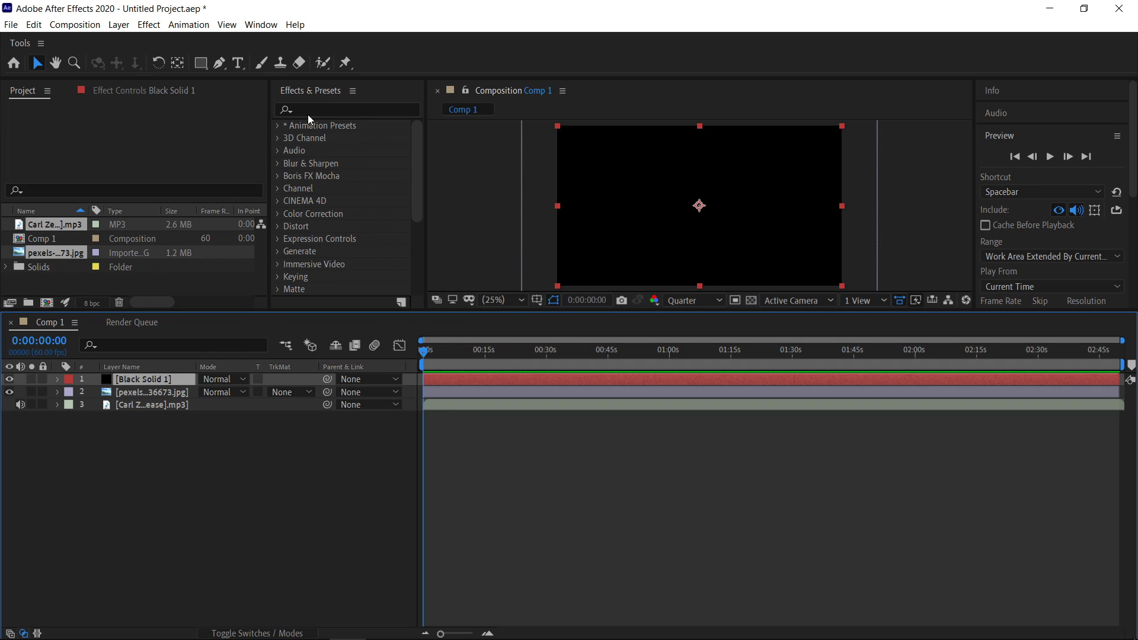
Search Effects & Presets for 'aud' and apply Audio Spectrum to Black Solid 1.
left_click(261, 25)
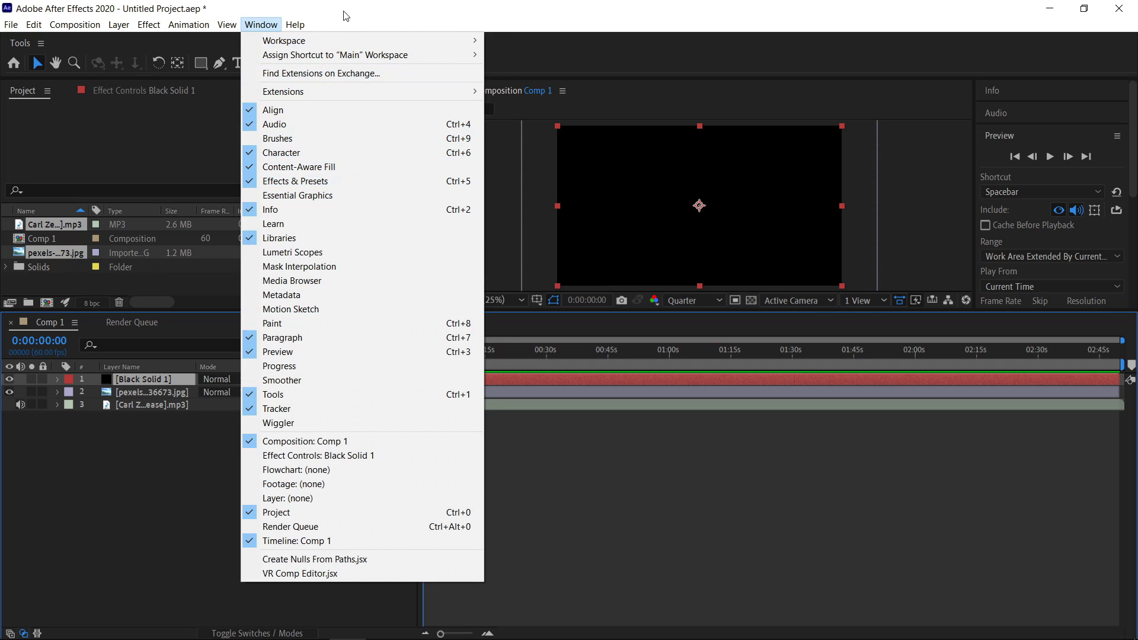
left_click(303, 183)
left_click(332, 111)
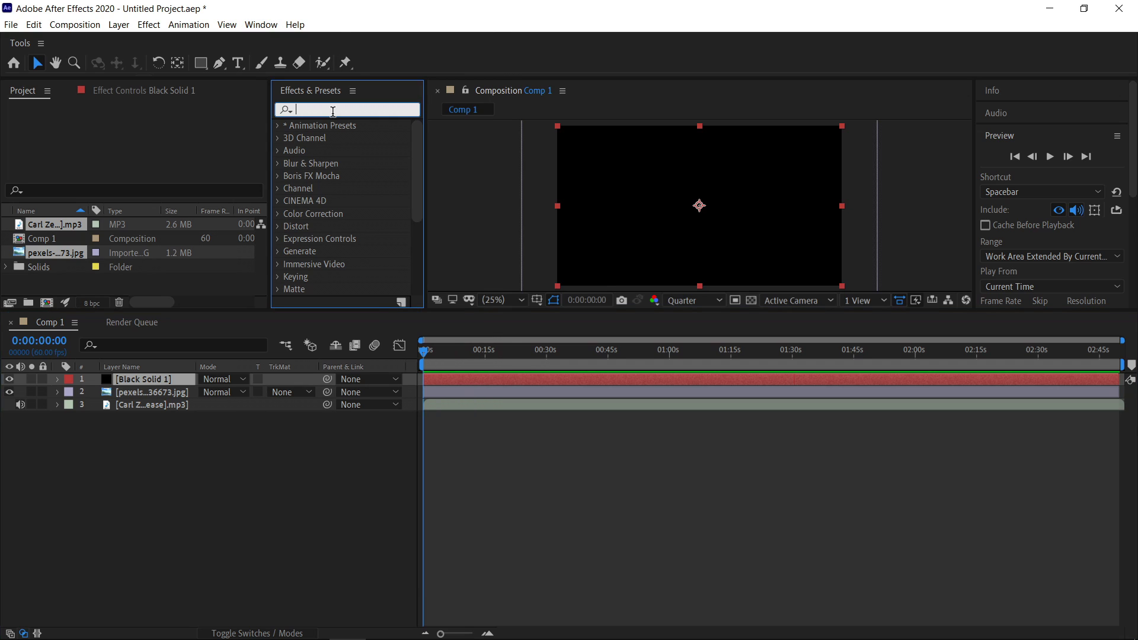
type("aud")
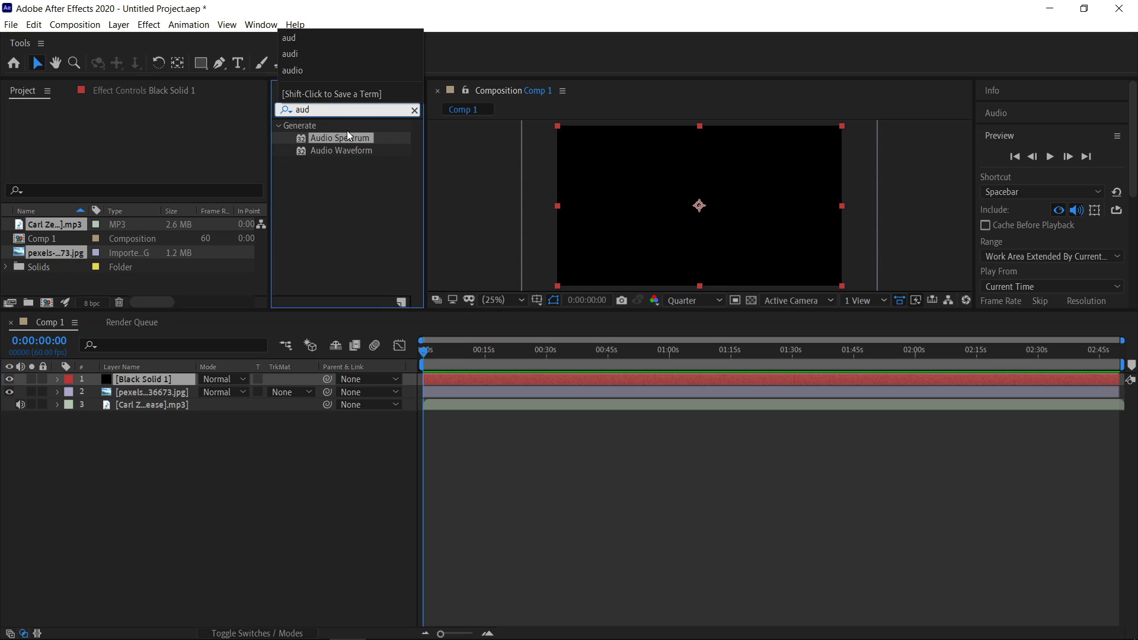
left_click_drag(350, 137, 155, 382)
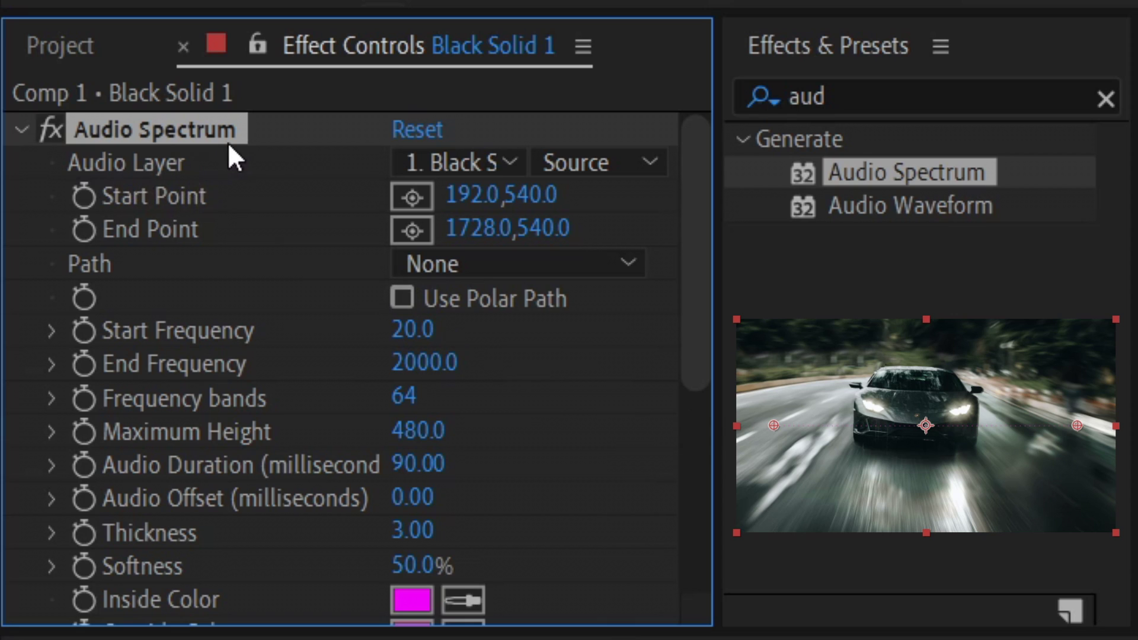
Set Audio Spectrum's Audio Layer to the music track and Start Point to -124, 1000.
left_click(446, 165)
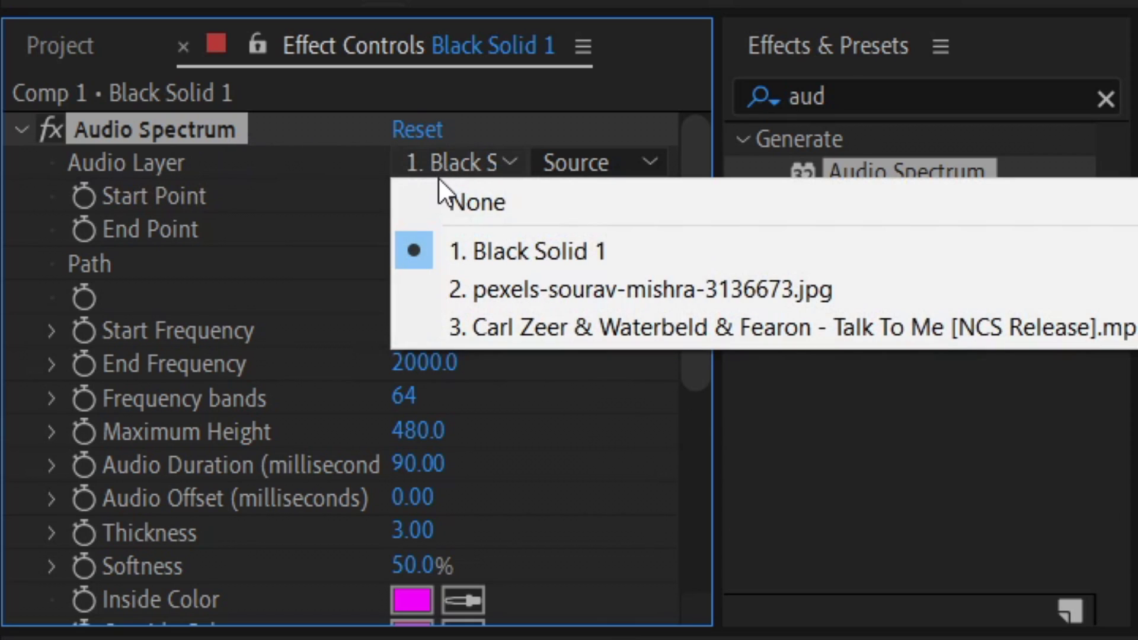
left_click(542, 328)
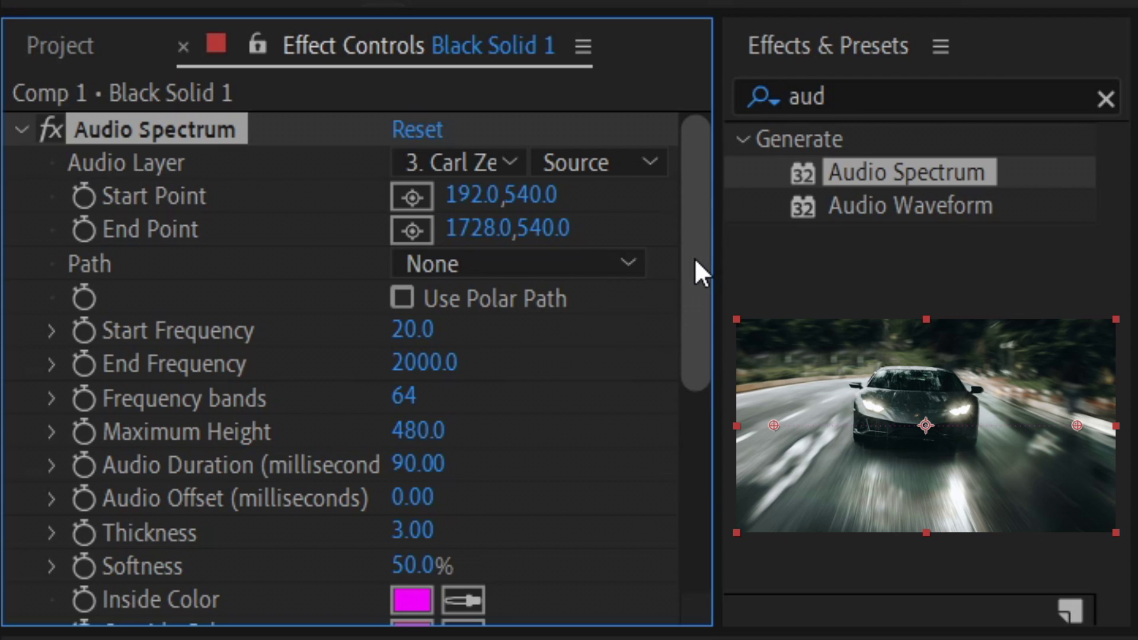
left_click(494, 197)
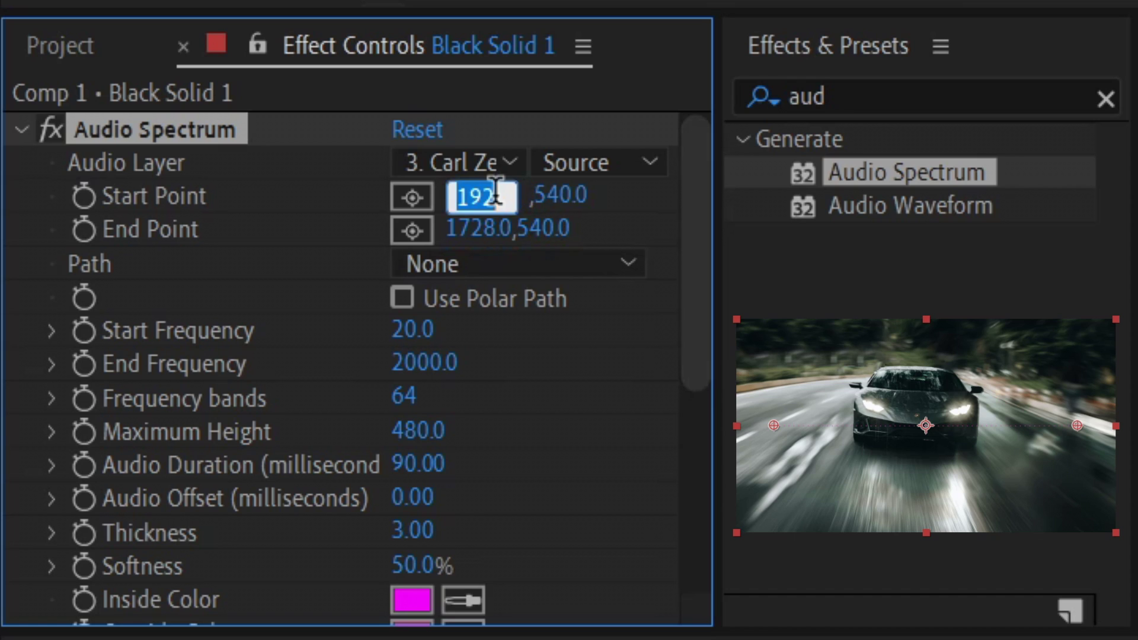
type("-124")
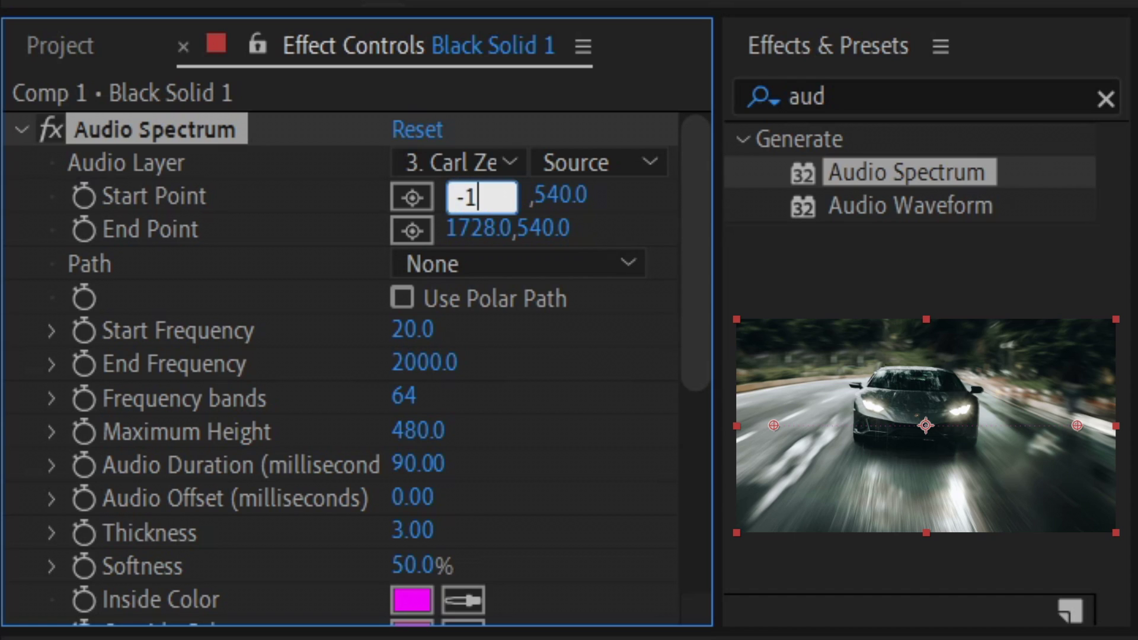
left_click(554, 196)
type("1000")
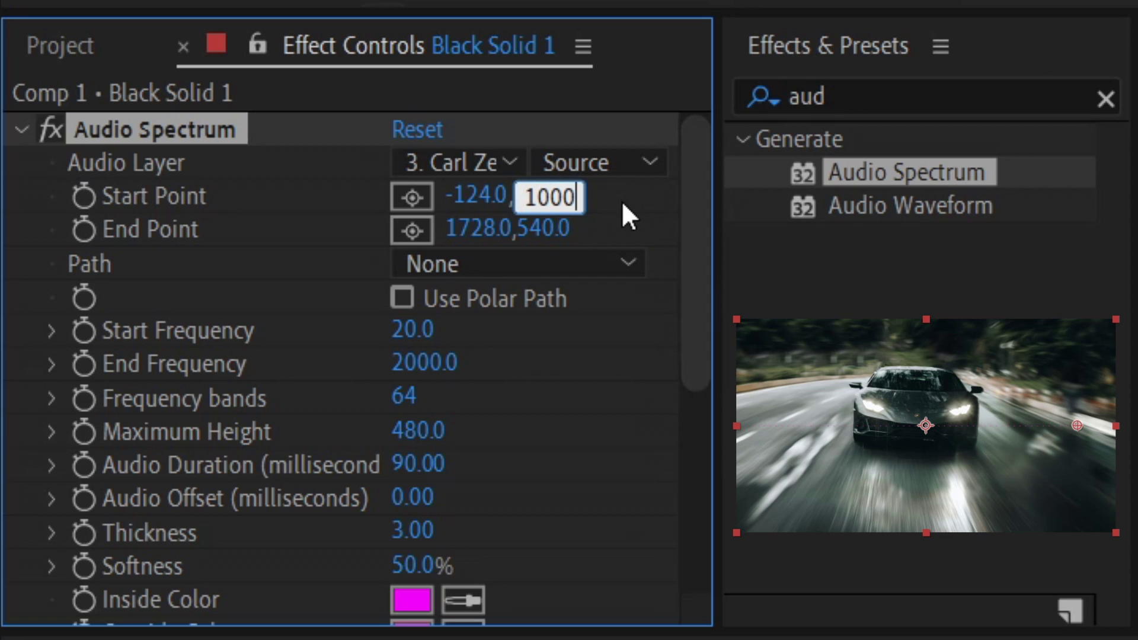
left_click(623, 202)
Set the Audio Spectrum End Point to 1920, 1000.
left_click(481, 234)
type("1920")
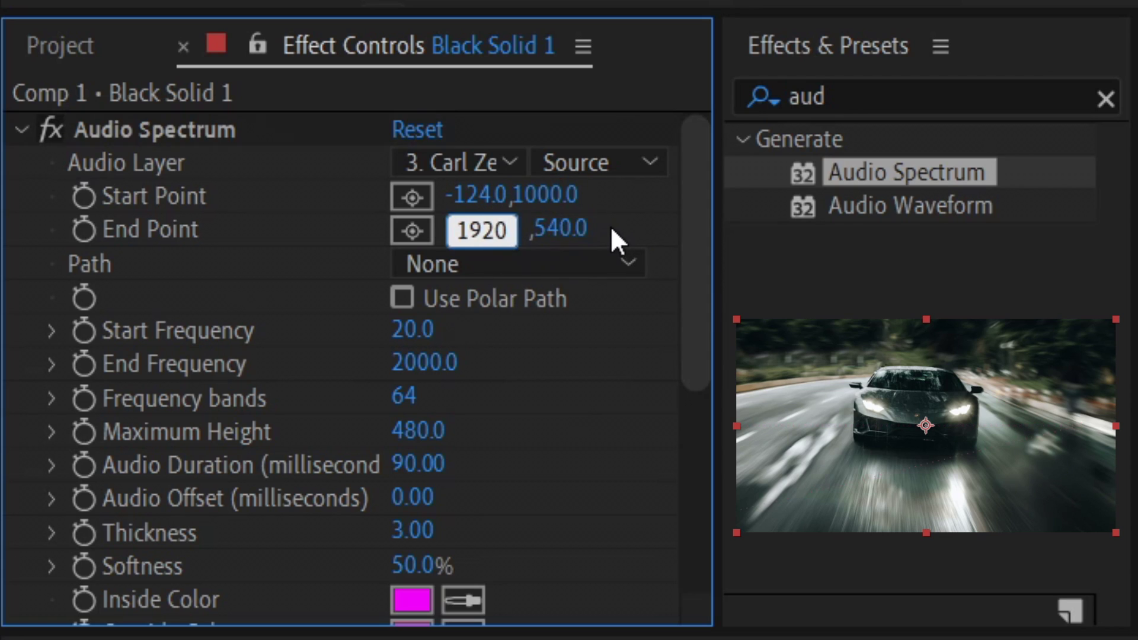
left_click(548, 228)
type("1000")
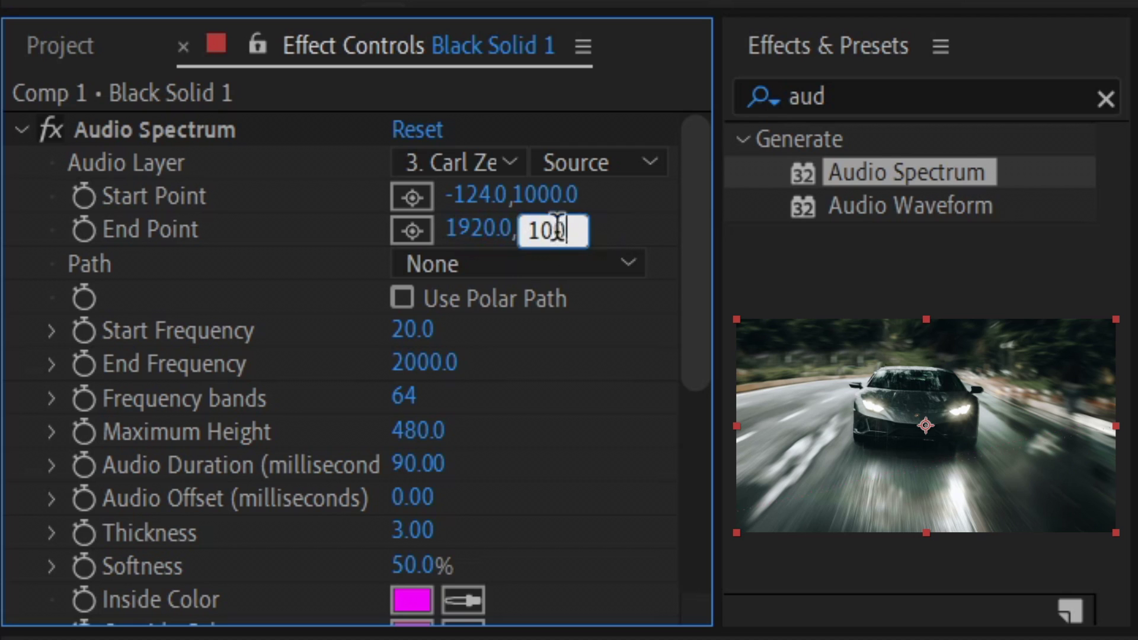
left_click(622, 234)
left_click_drag(712, 173, 711, 252)
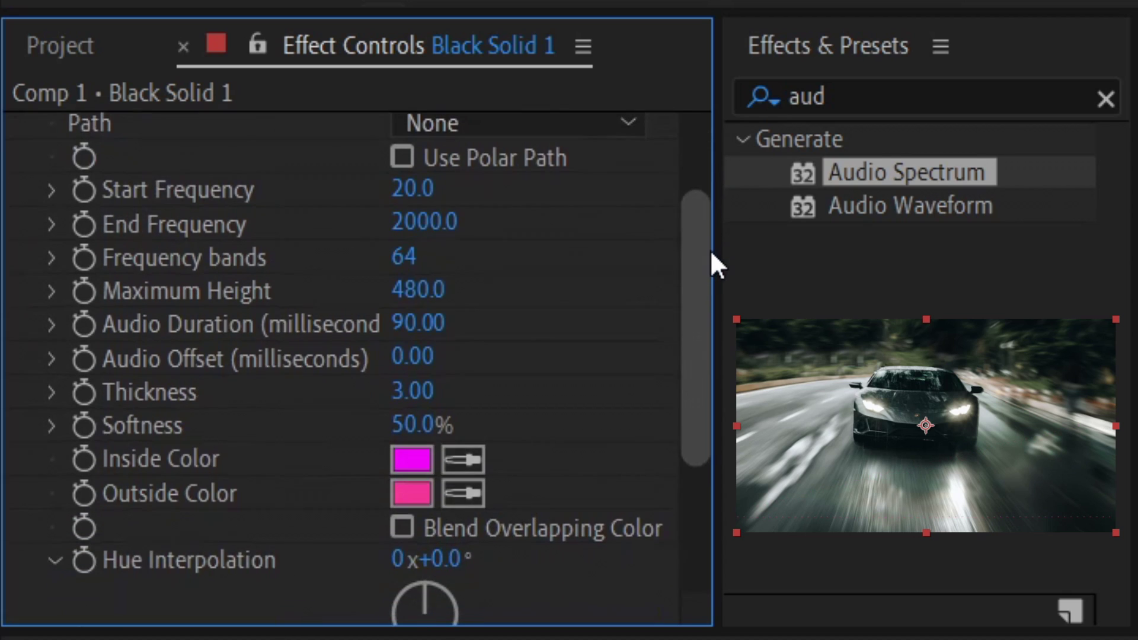
Set Start Frequency 10, End Frequency 80 and 800 frequency bands.
left_click(425, 193)
type("10")
key("Return")
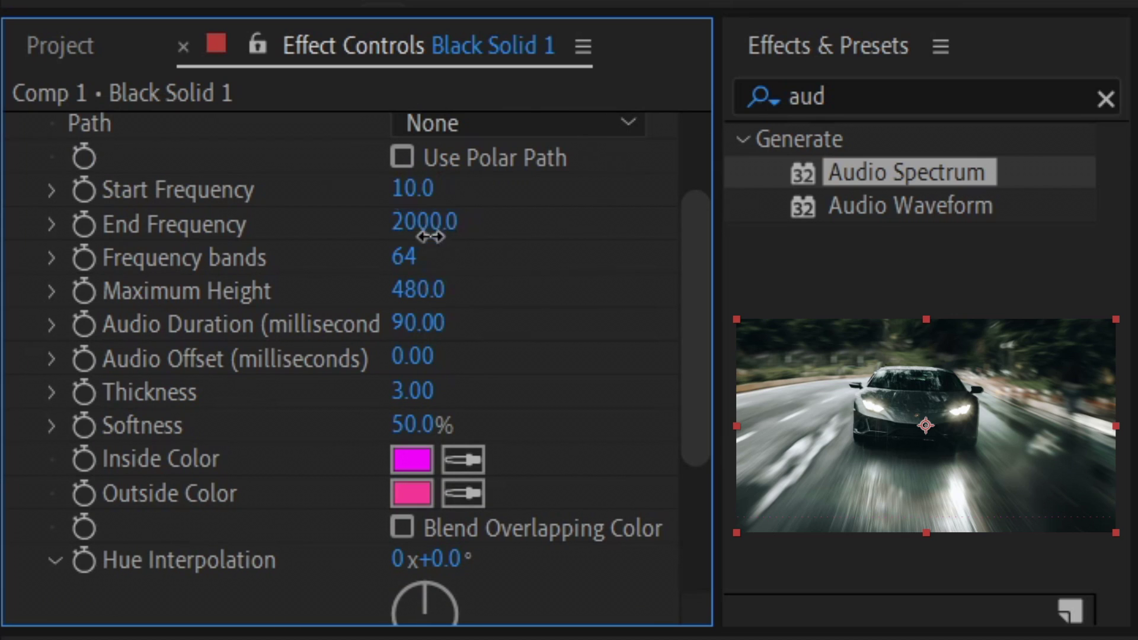
left_click(430, 224)
type("80")
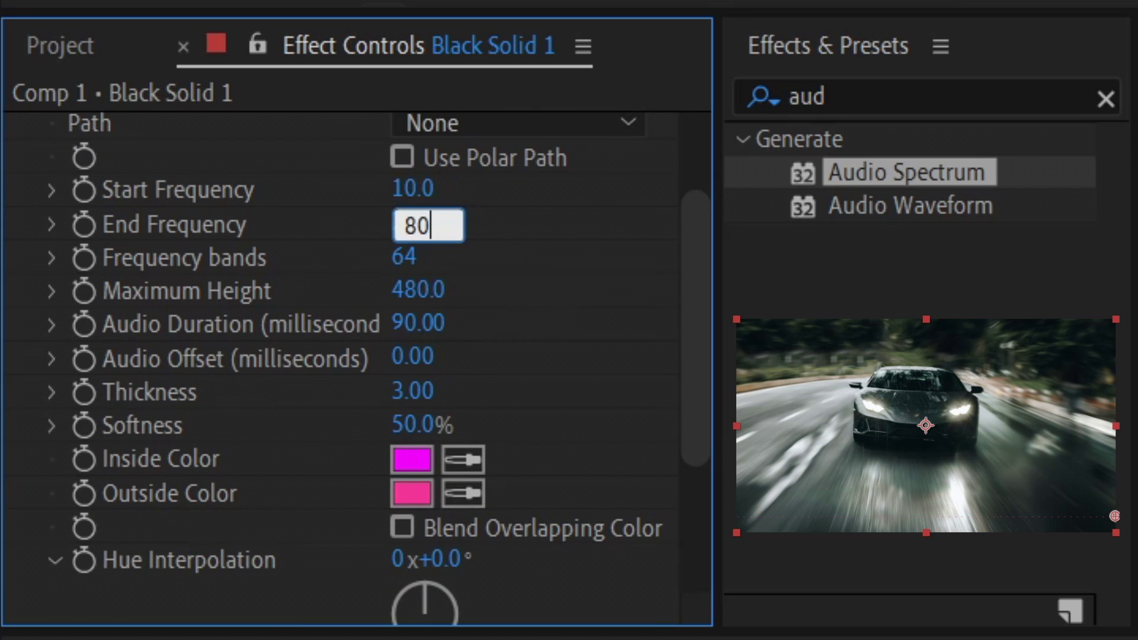
left_click(405, 260)
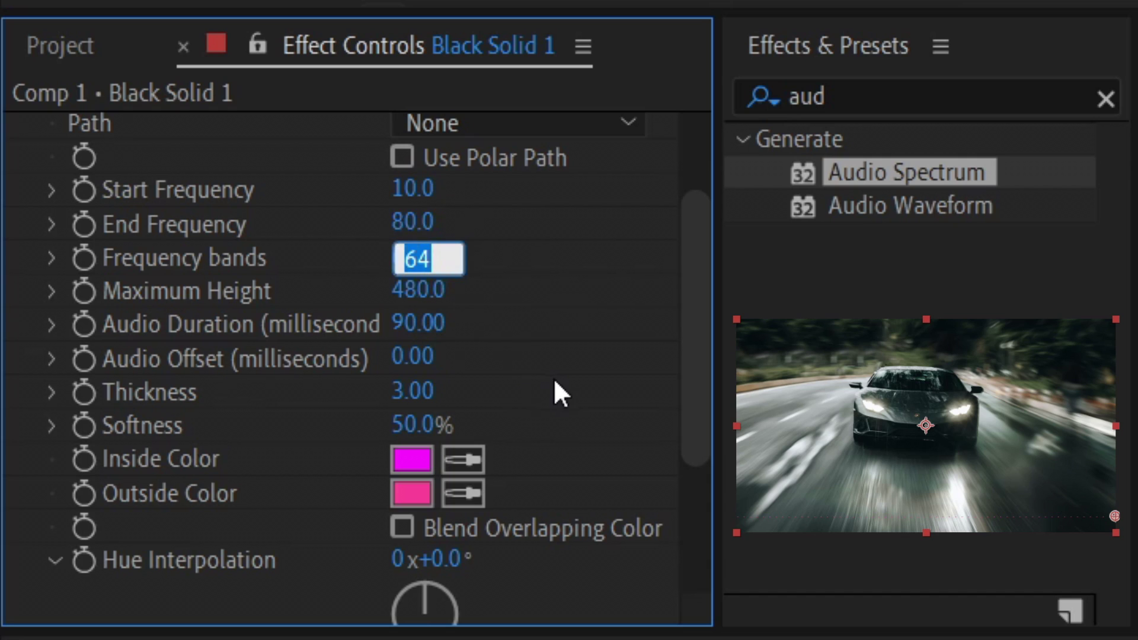
type("800")
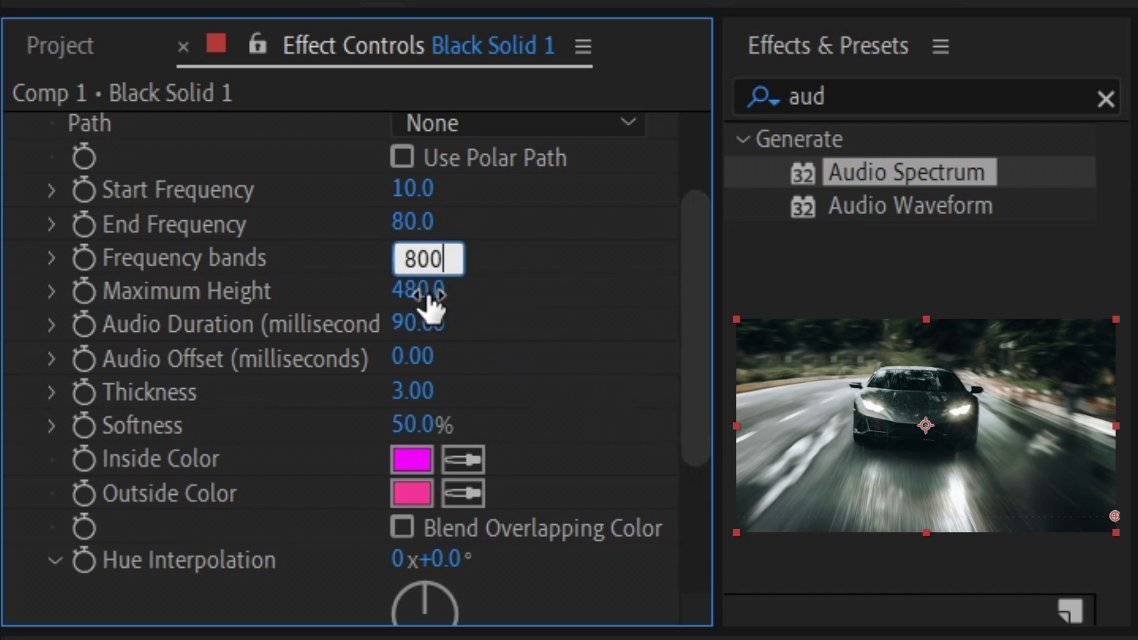
Set Maximum Height 700, Thickness 10 and Softness 0%.
left_click(423, 293)
type("700")
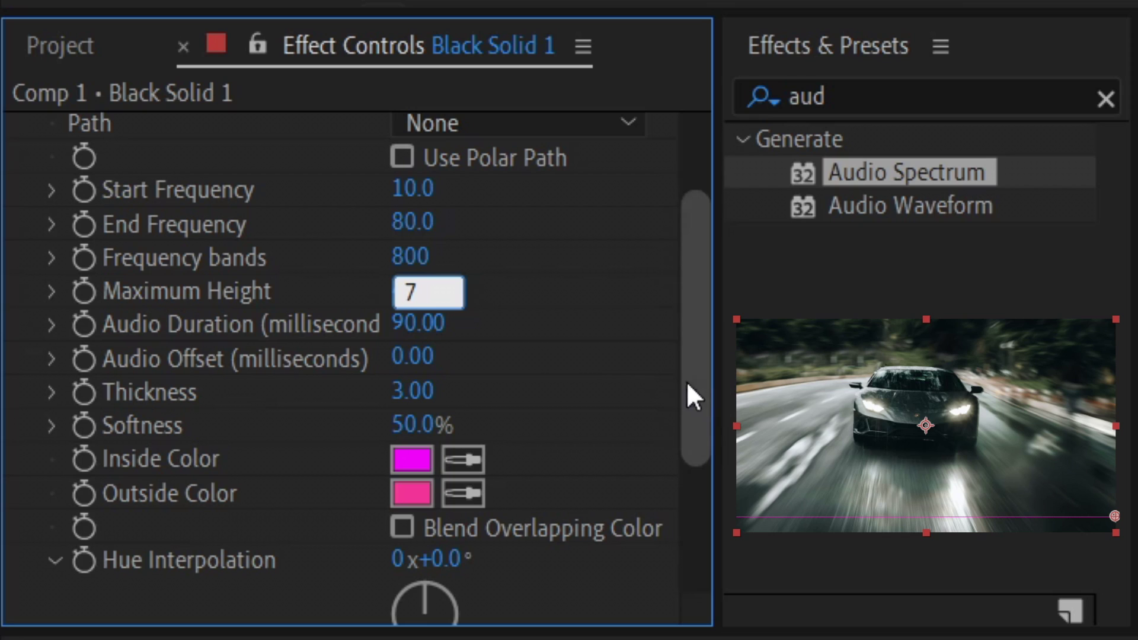
key("Return")
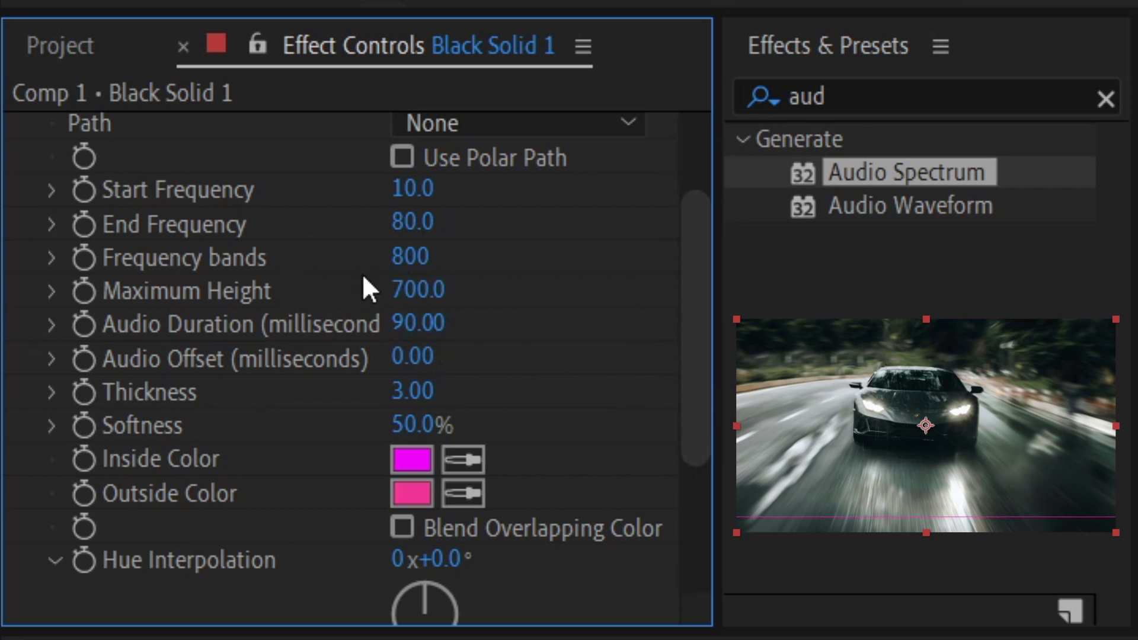
left_click(424, 385)
type("10")
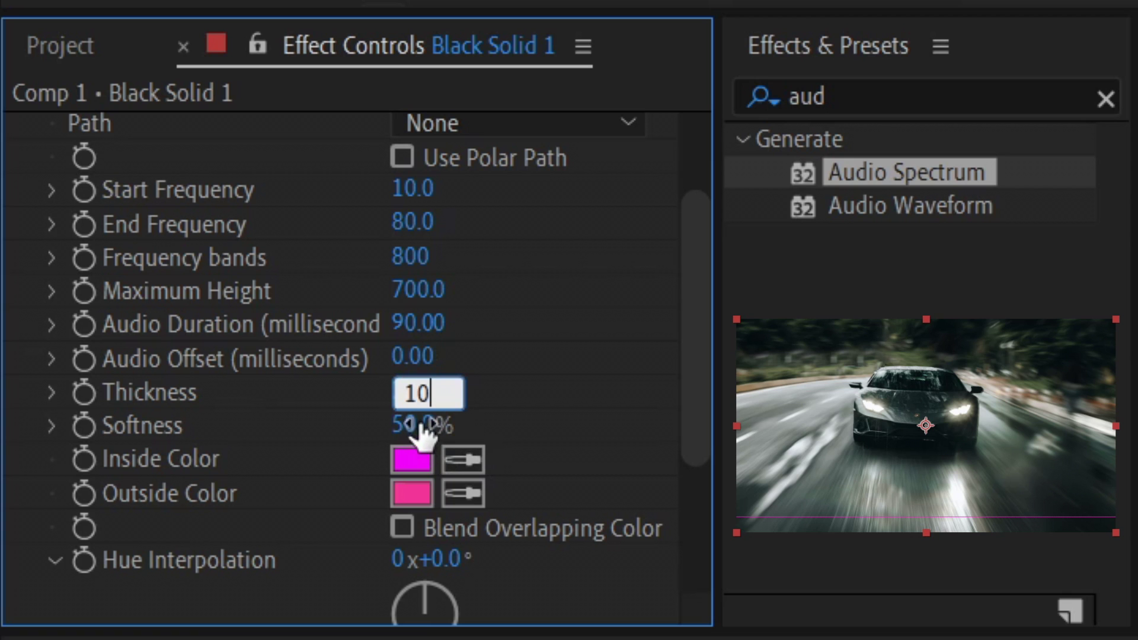
key("Return")
left_click(418, 415)
type("0")
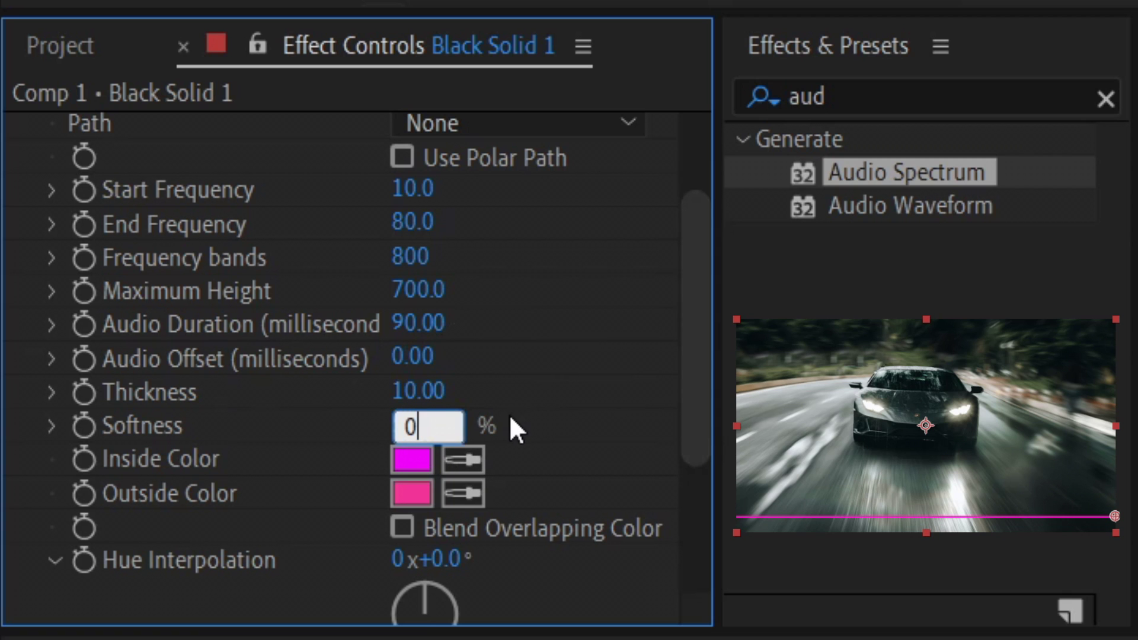
key("Return")
Make the spectrum's Inside and Outside Colors white (FFFFFF).
left_click(396, 454)
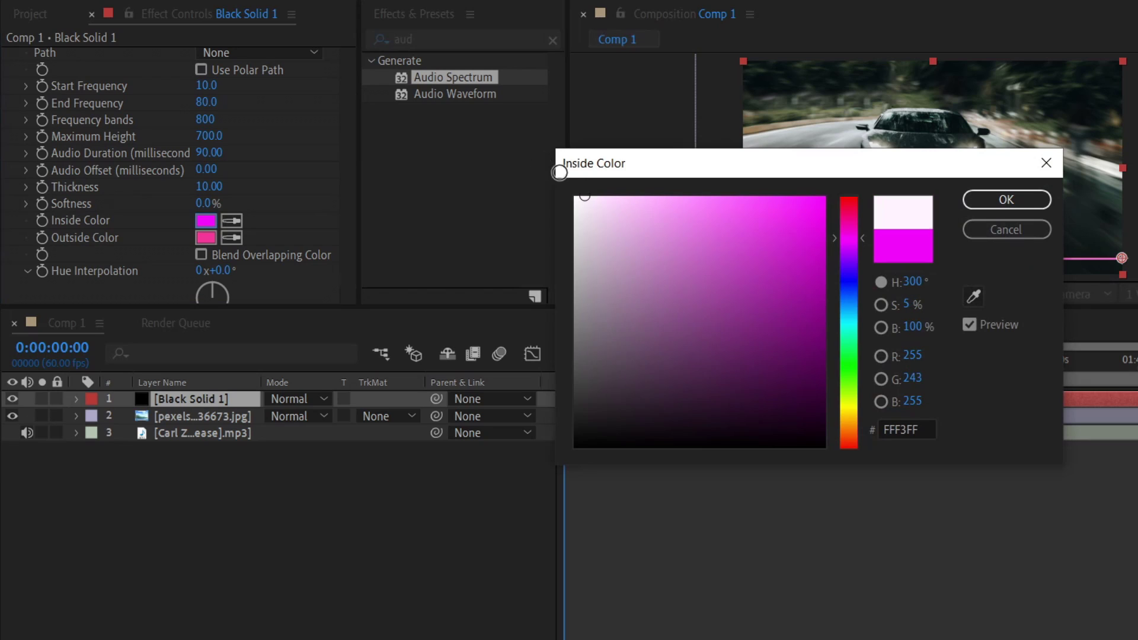
left_click(990, 199)
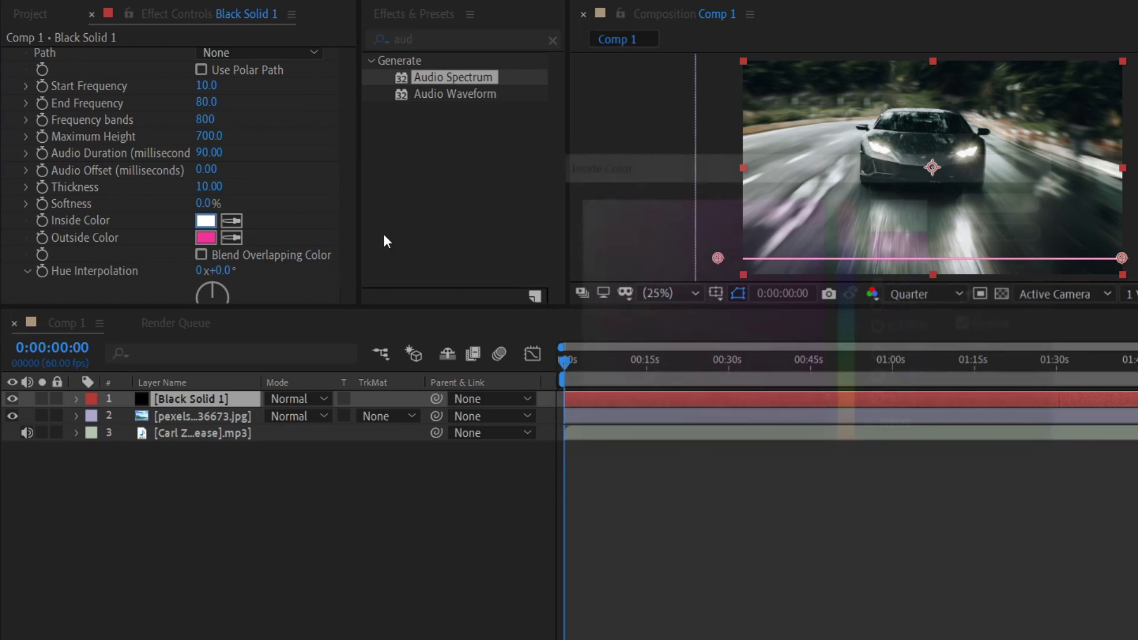
left_click(217, 236)
type("FFFFFF")
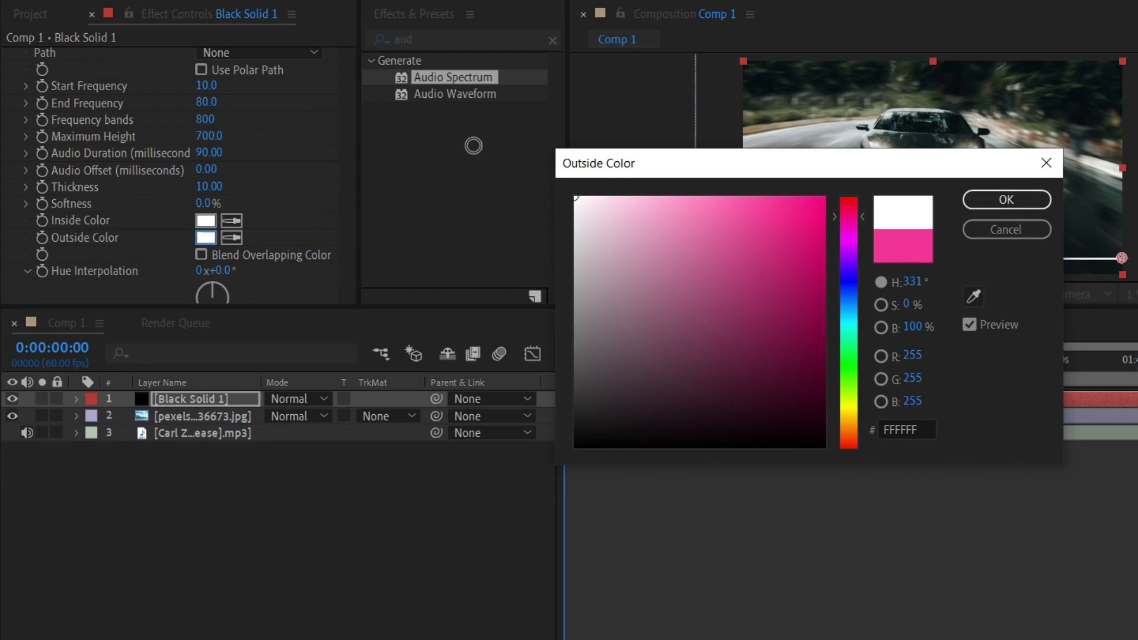
left_click(1004, 199)
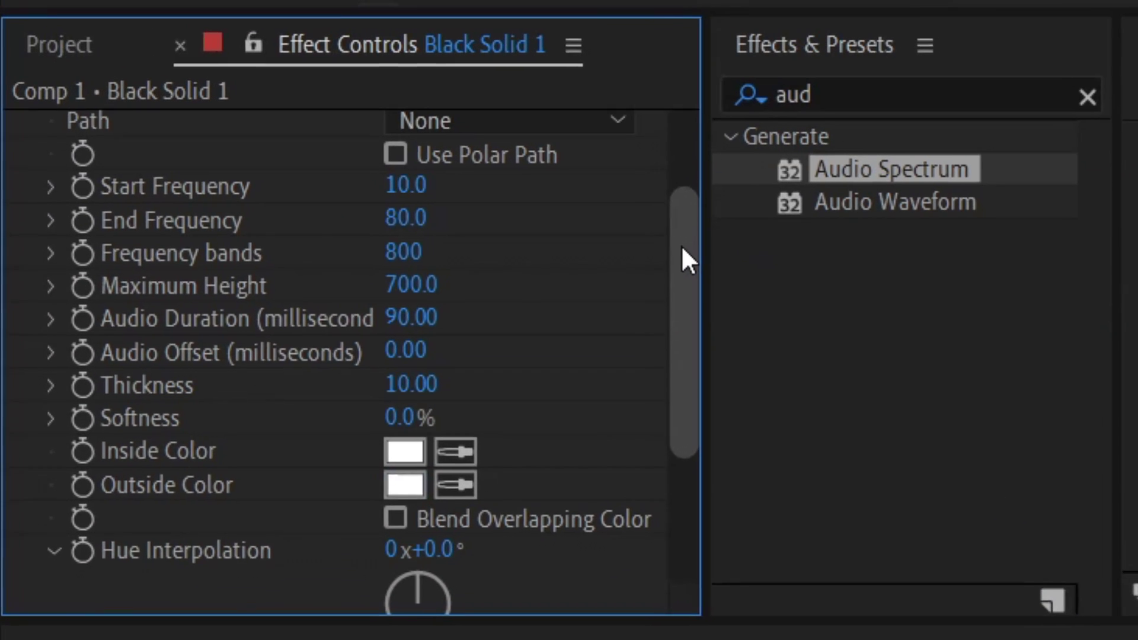
left_click_drag(686, 257, 705, 418)
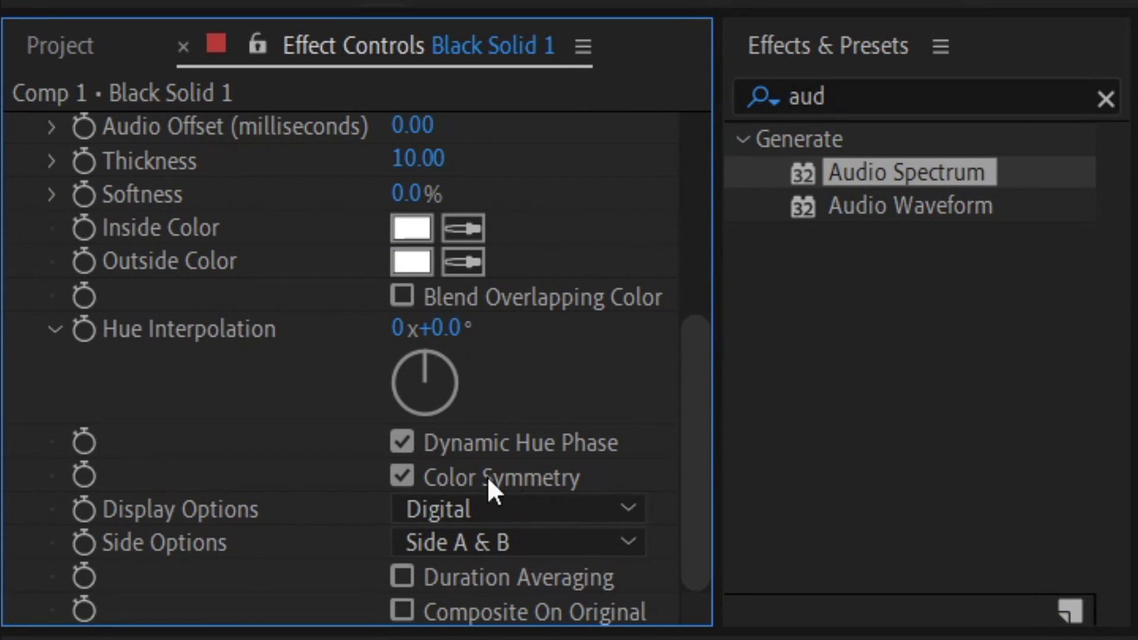
Choose Analog lines for Display Options and Side A for Side Options.
left_click(424, 502)
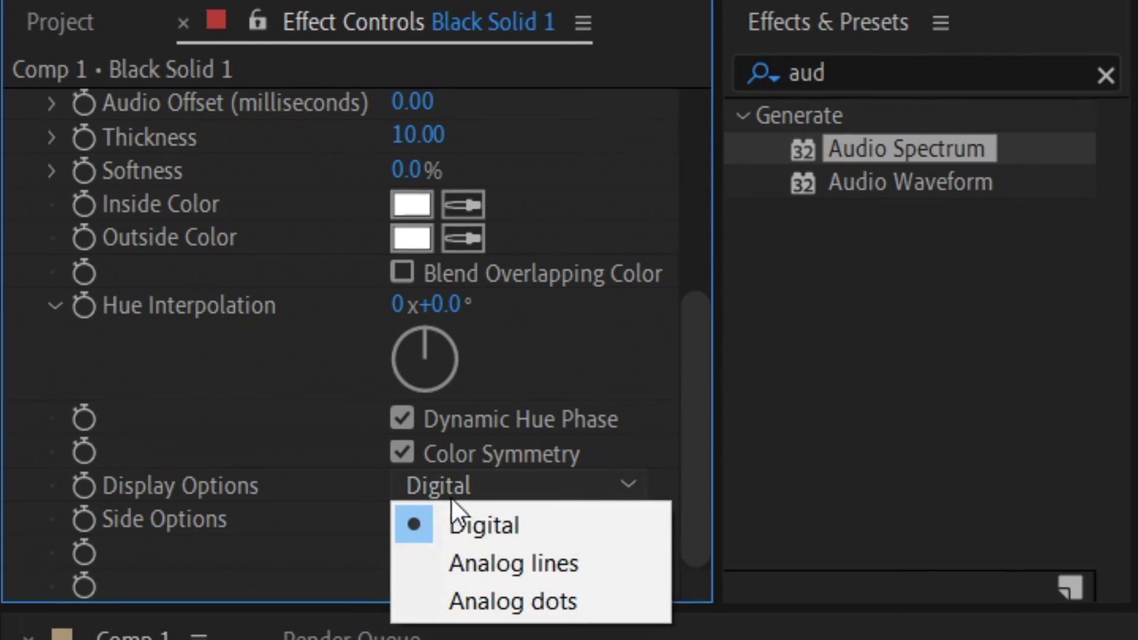
left_click(506, 592)
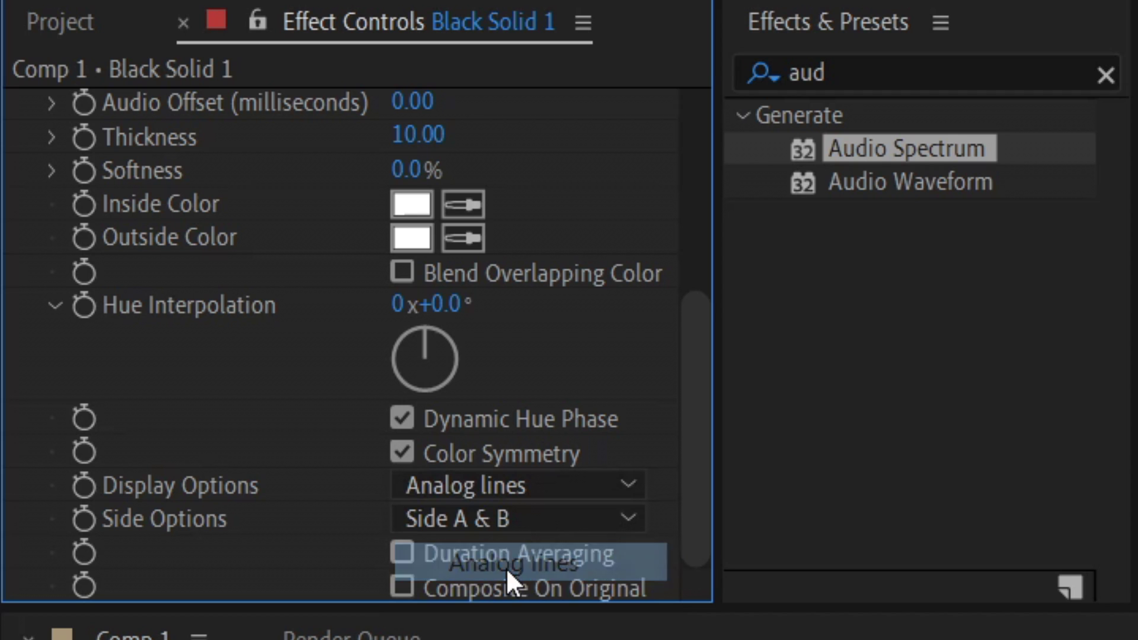
left_click(527, 523)
left_click(510, 555)
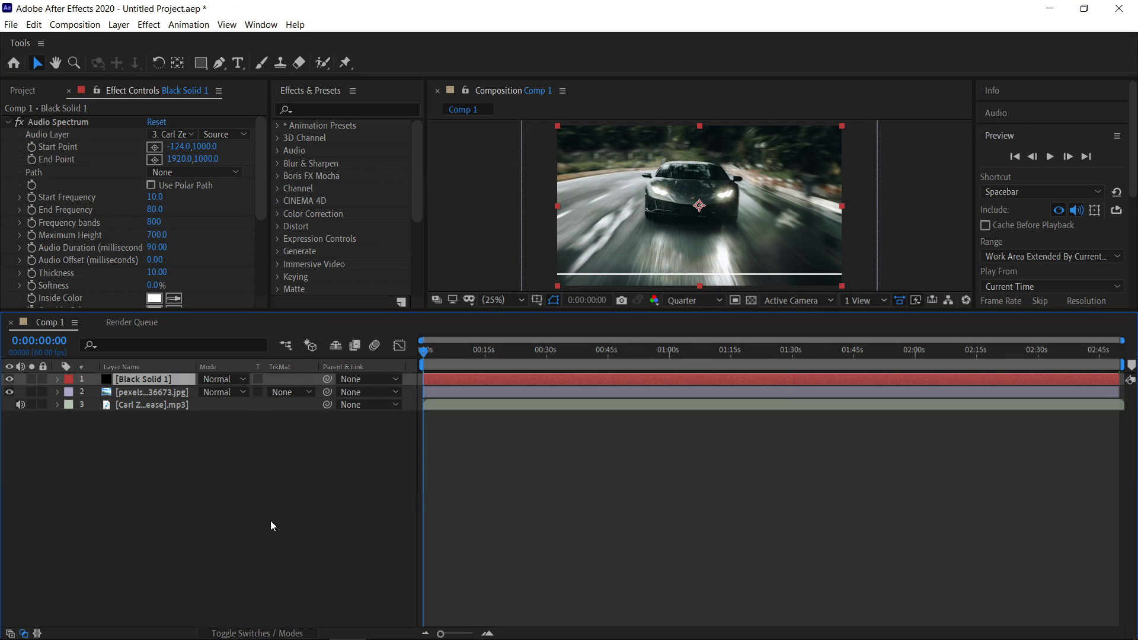
Convert the mp3 audio to keyframes and place the Audio Amplitude layer below the car photo.
right_click(135, 403)
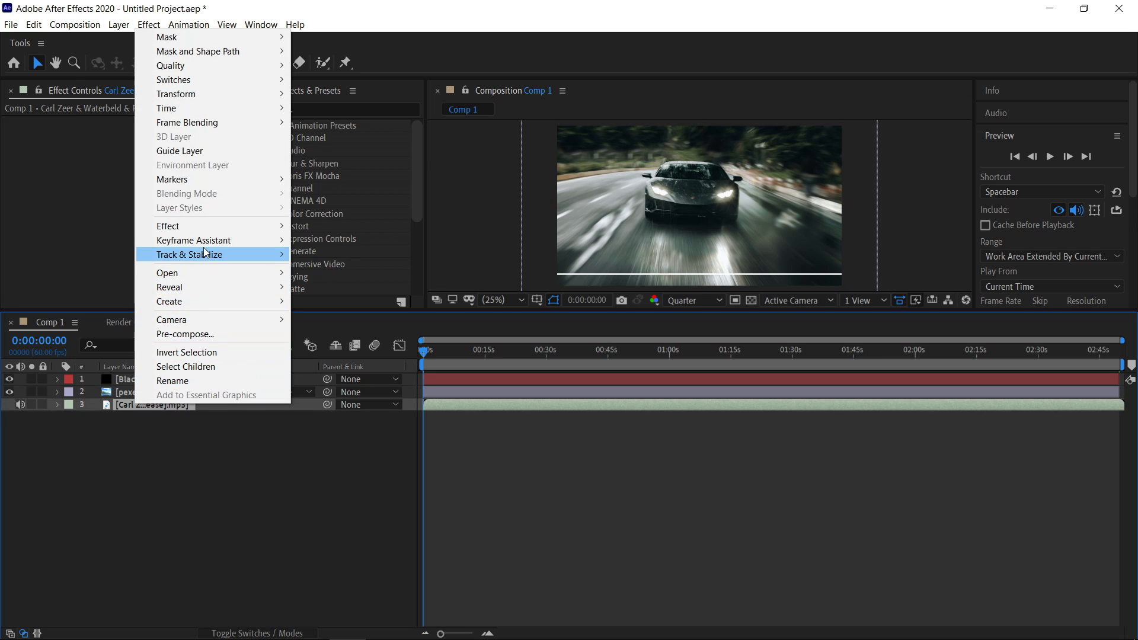
mouse_move(208, 240)
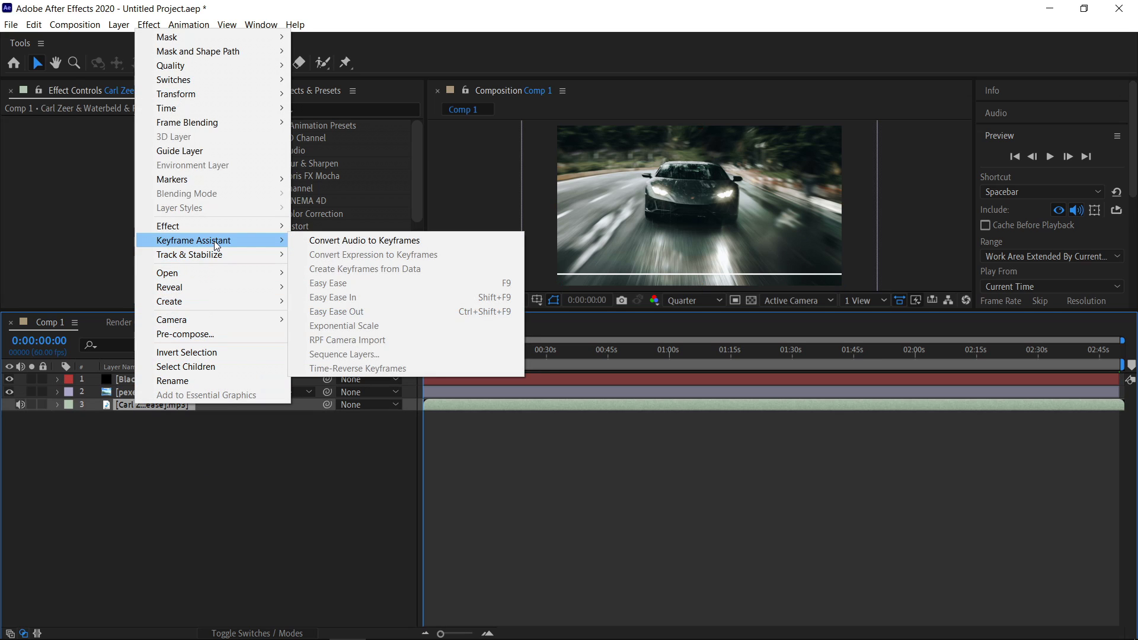
left_click(343, 242)
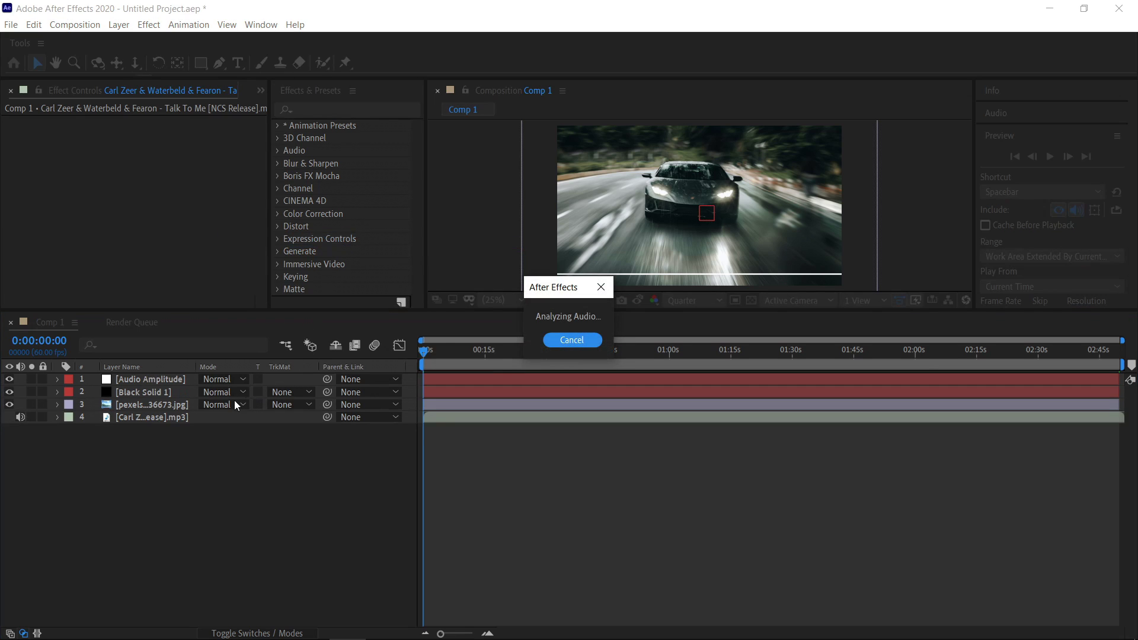
left_click_drag(145, 379, 160, 411)
left_click(57, 405)
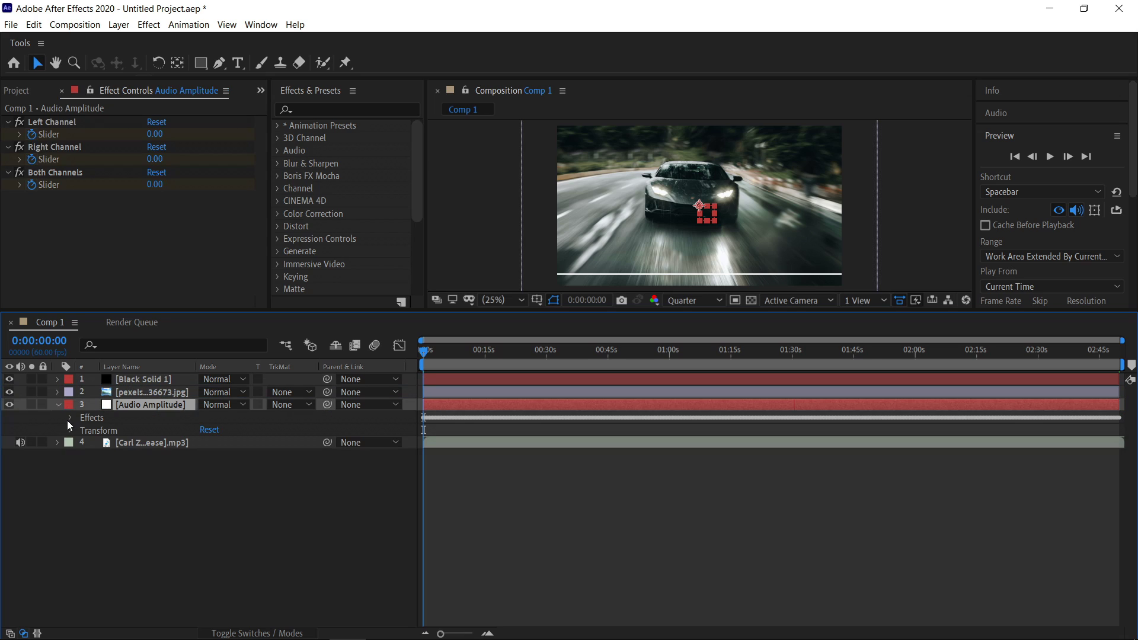
Delete the Left and Right Channel effects from Audio Amplitude and reveal the Both Channels Slider.
left_click(70, 418)
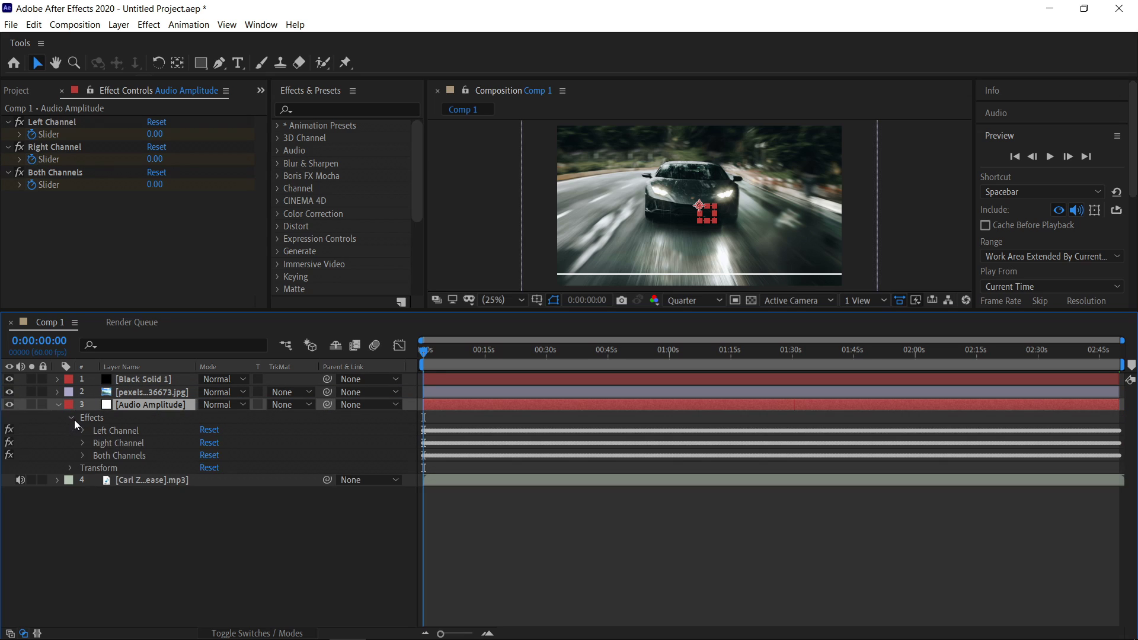
left_click(109, 429)
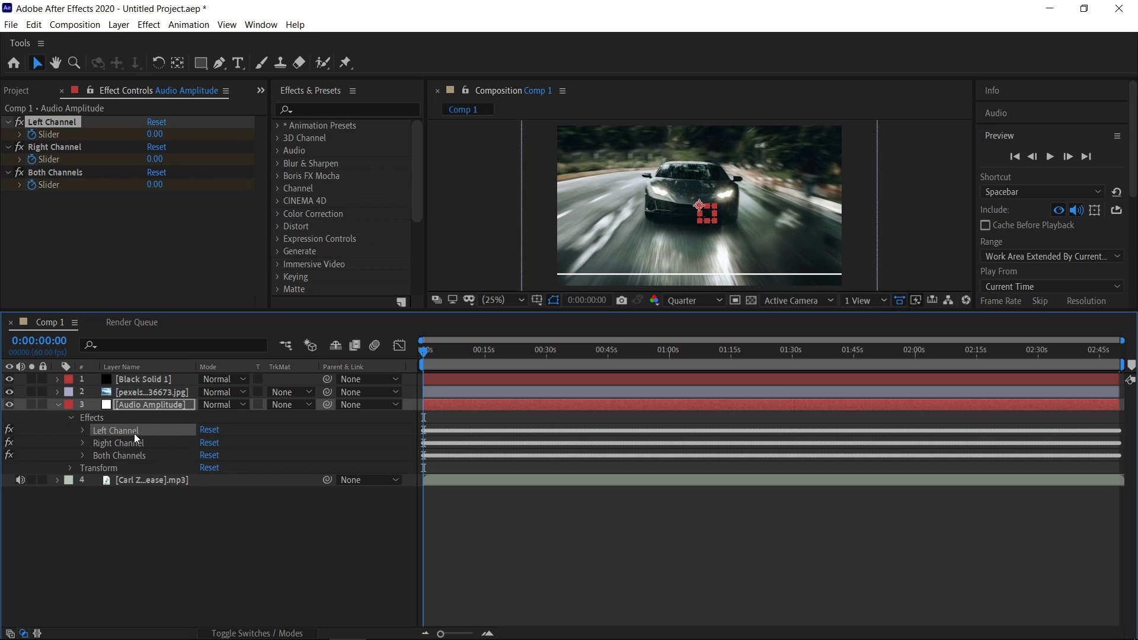
left_click(108, 445, "shift")
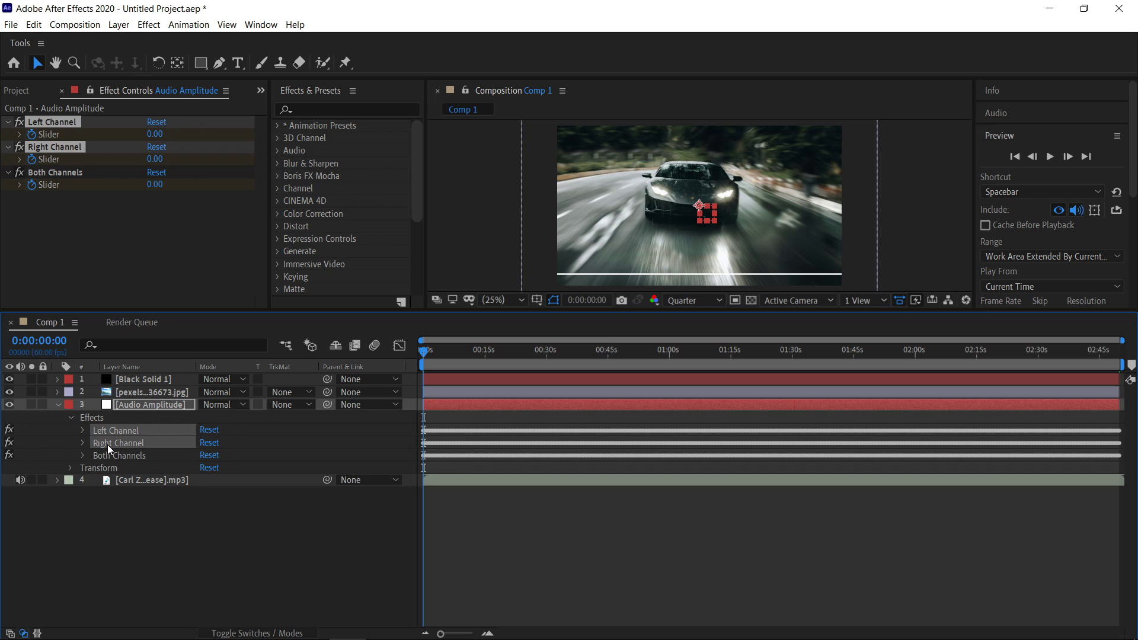
key("Delete")
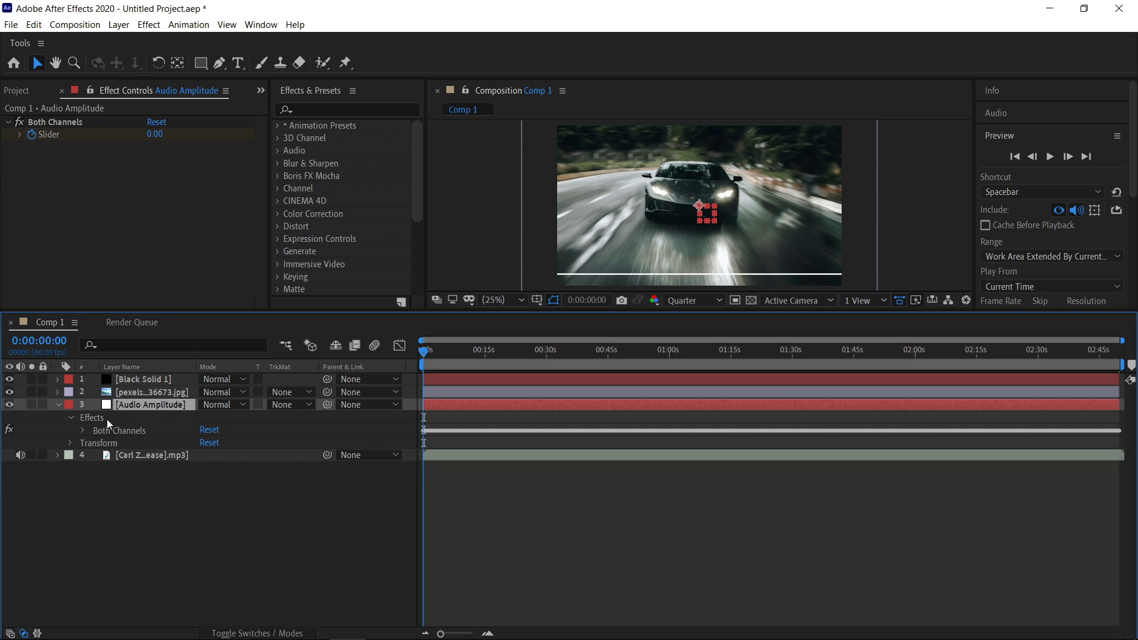
left_click(84, 430)
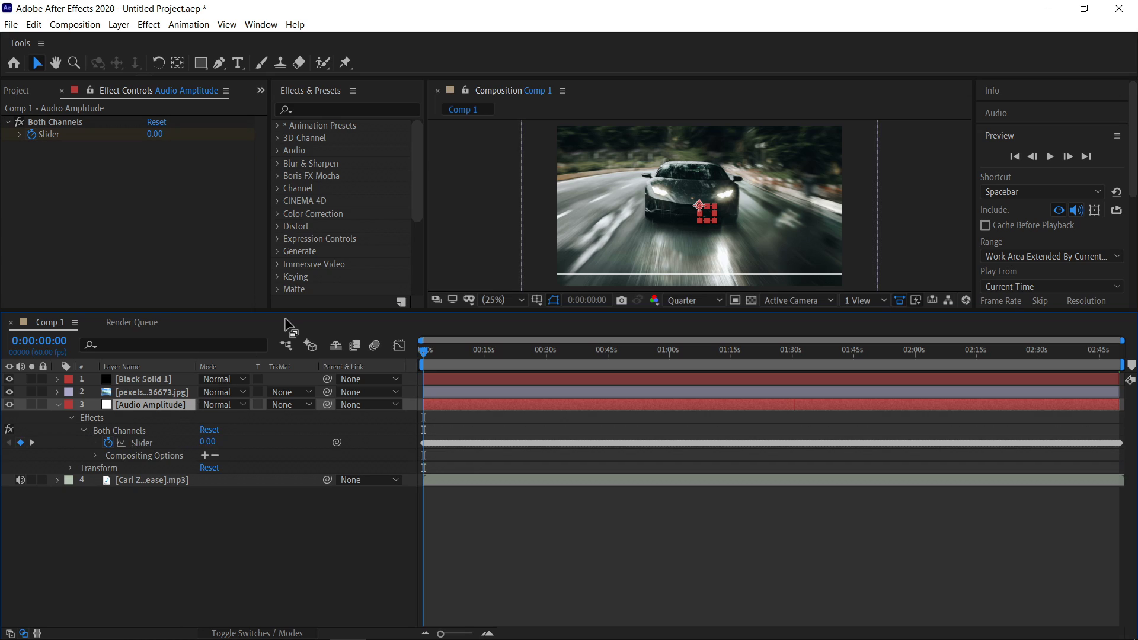
Add a new adjustment layer and move it directly above the car photo layer.
right_click(166, 518)
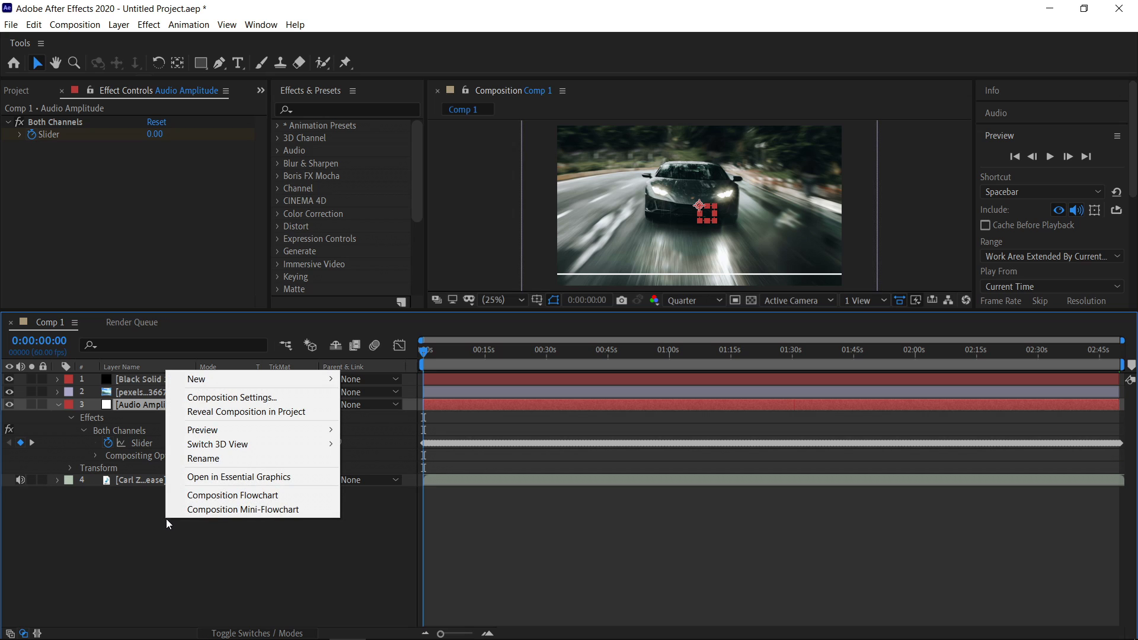
mouse_move(212, 384)
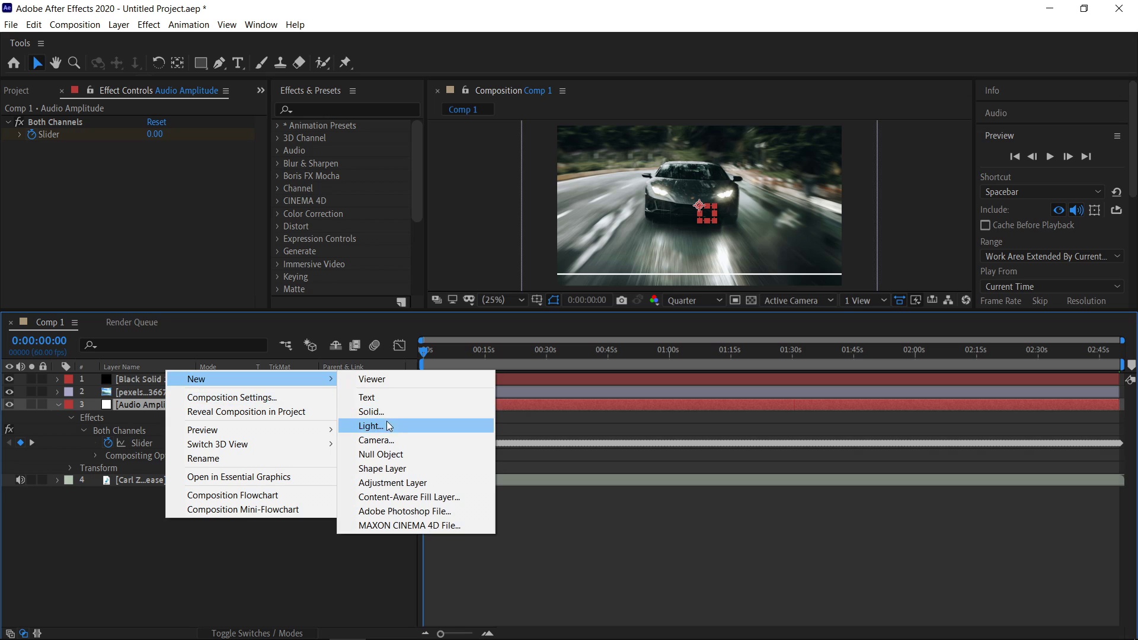
left_click(384, 483)
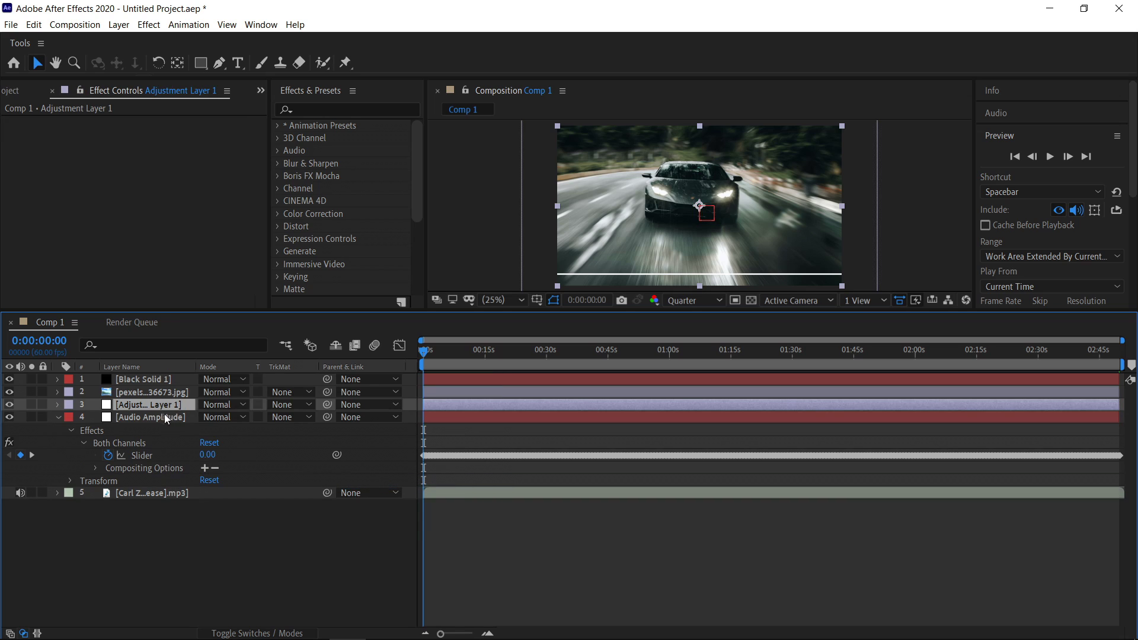
left_click_drag(142, 404, 147, 388)
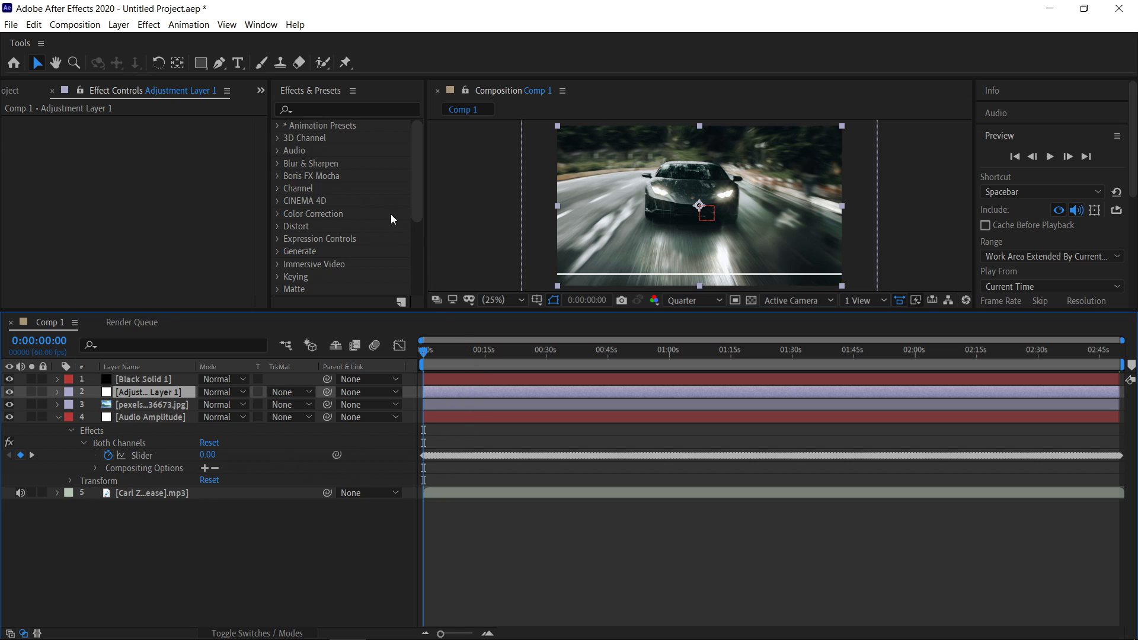
left_click(314, 107)
Apply Wiggle - rotation to the car photo with speed 0.2 and amount 5°.
type("wigg")
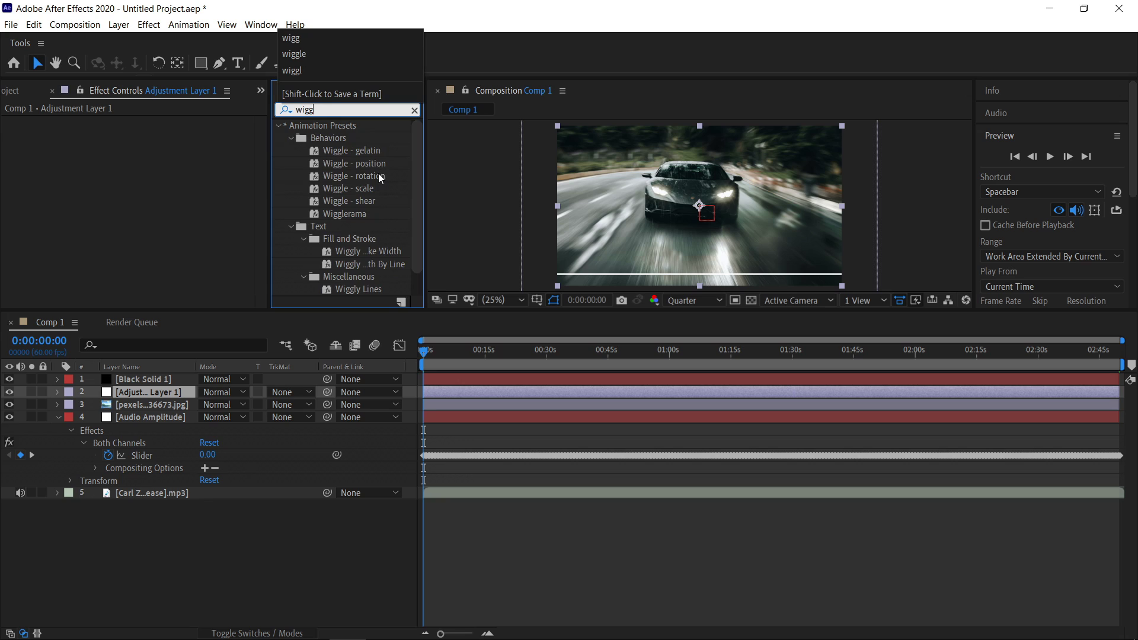
left_click(375, 173)
left_click_drag(376, 173, 155, 404)
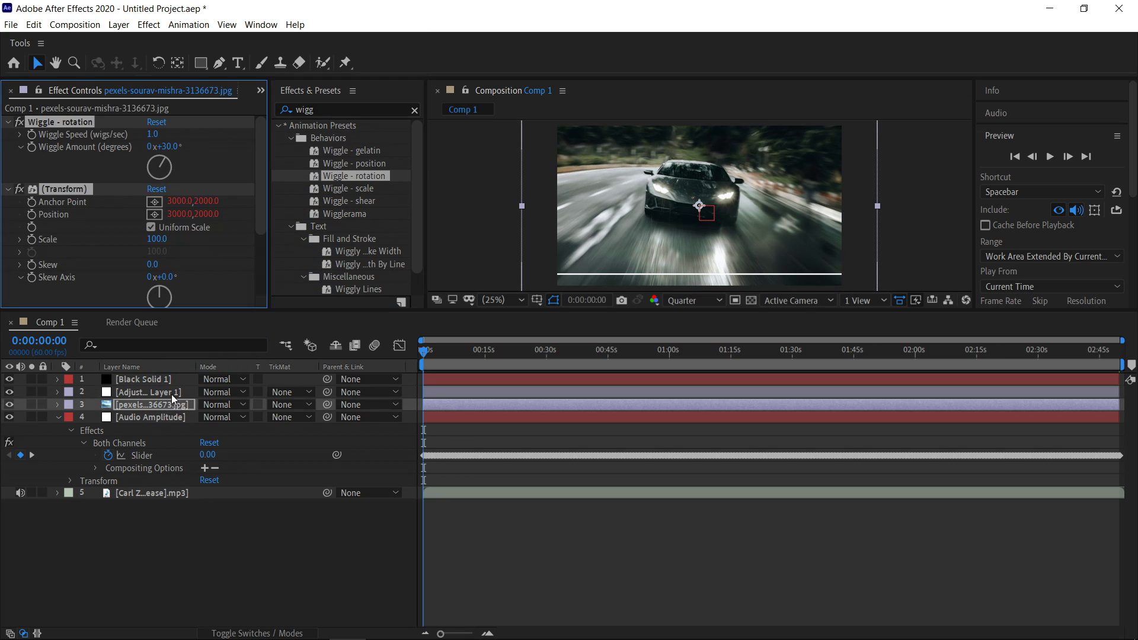
left_click(153, 135)
type("0.2")
key("Tab")
type("5")
key("Return")
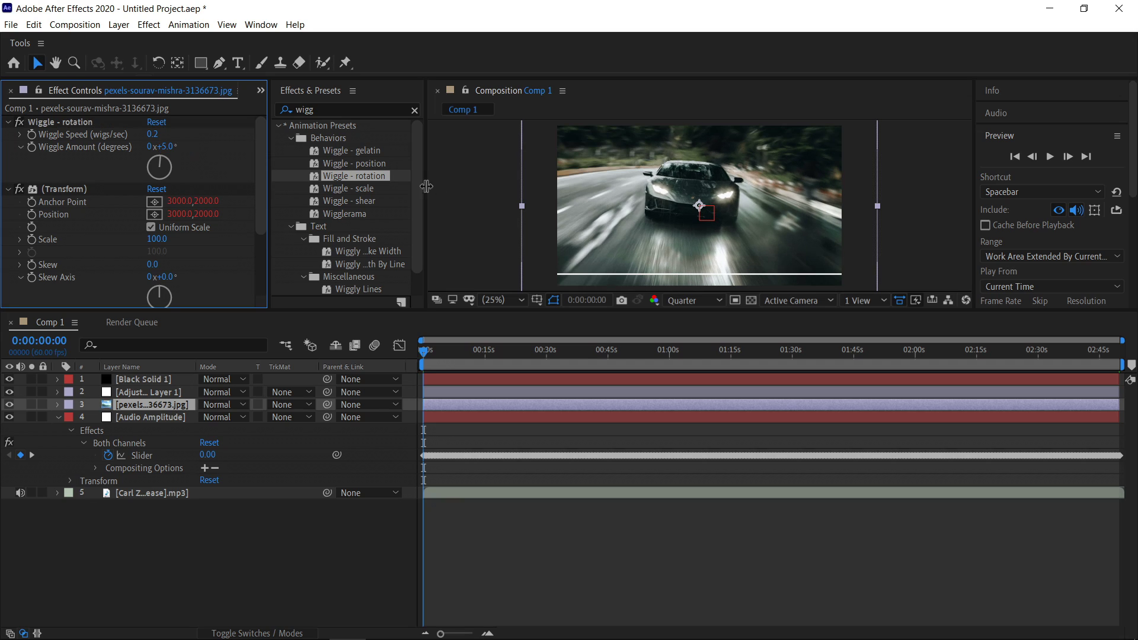
Apply the Wiggle - scale preset to Adjustment Layer 1.
left_click(353, 190)
left_click_drag(357, 188, 158, 393)
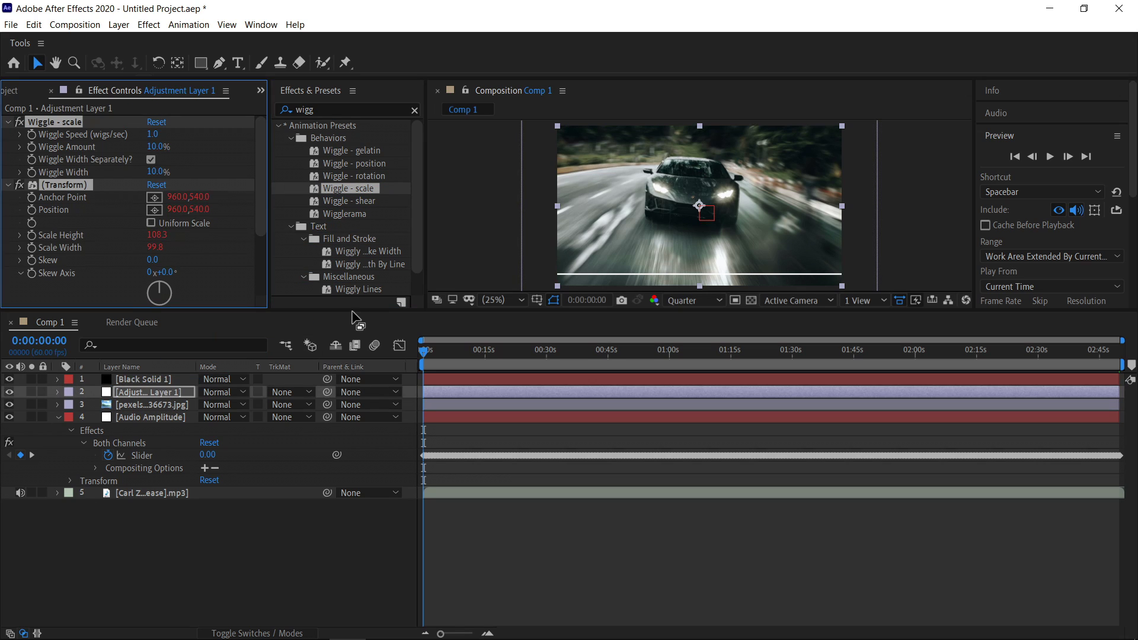
left_click(414, 112)
left_click(364, 108)
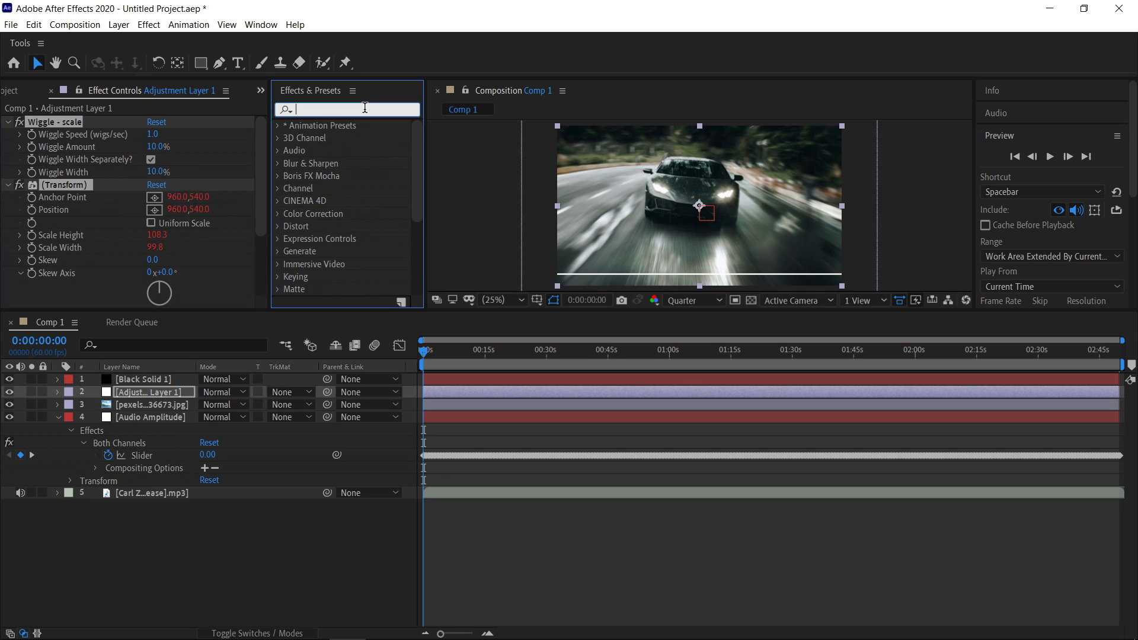
Search 'bri' and apply Brightness & Contrast to Adjustment Layer 1.
type("bri")
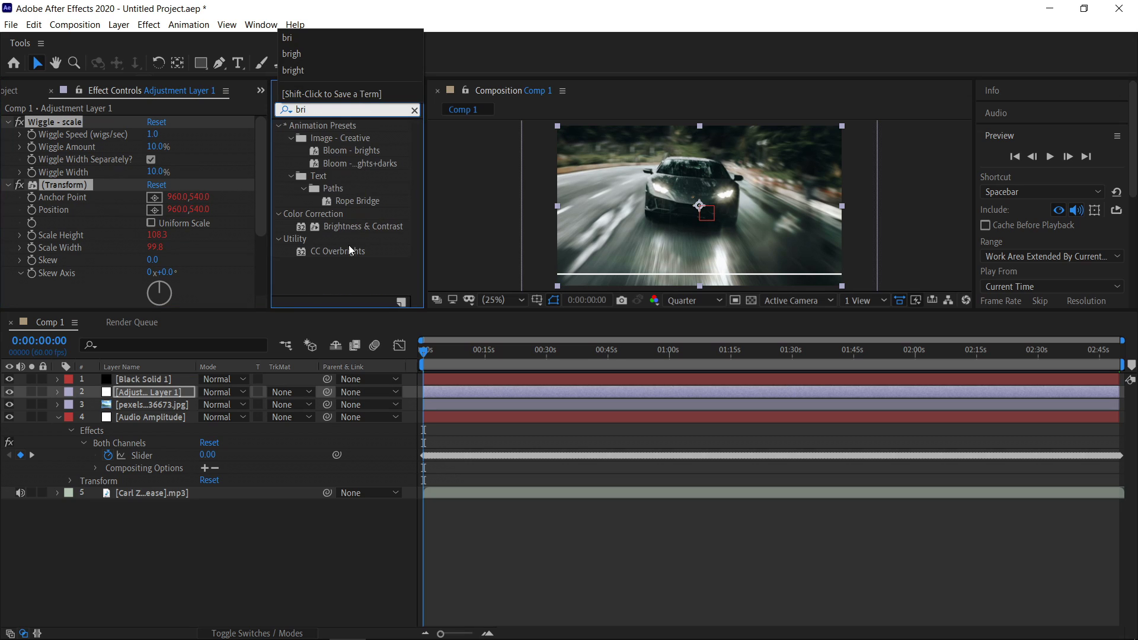
left_click_drag(347, 226, 161, 396)
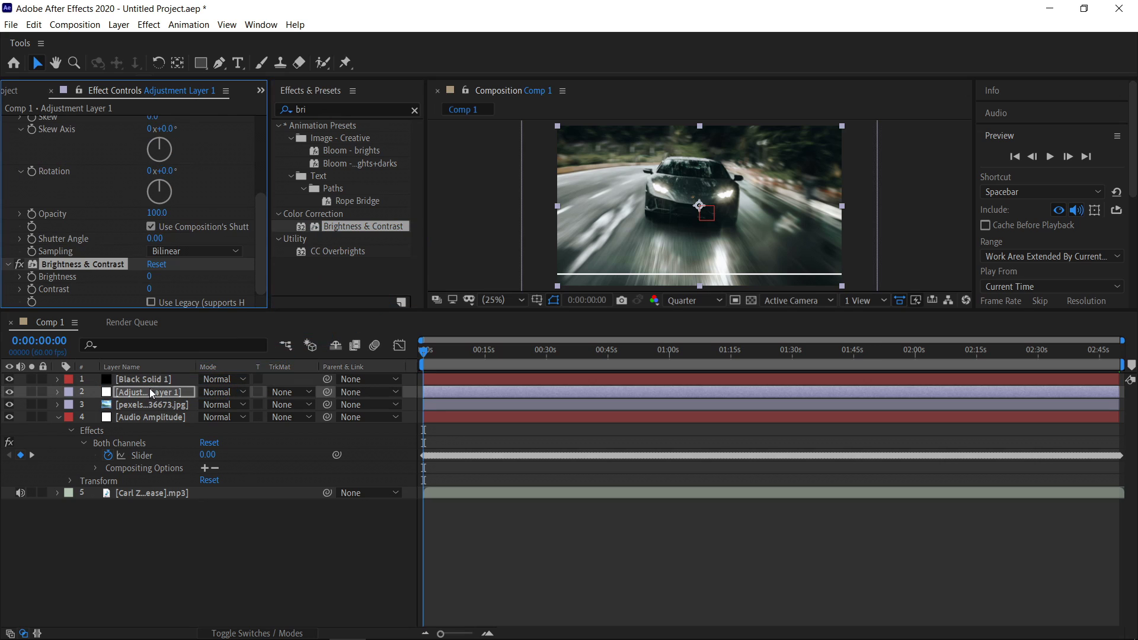
left_click_drag(262, 227, 258, 124)
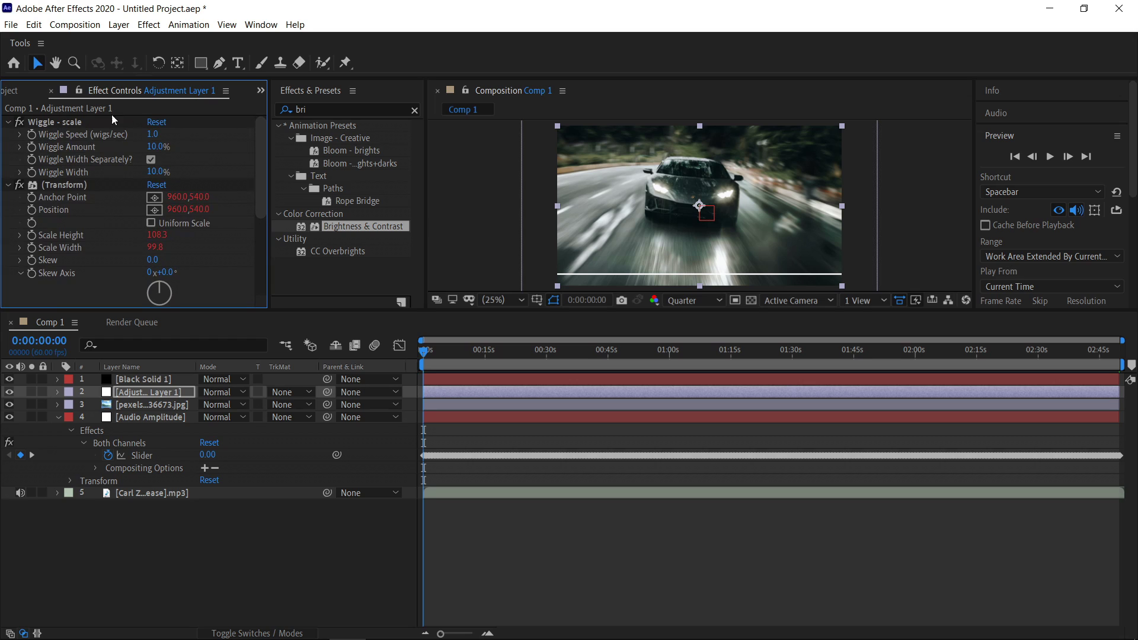
Set Wiggle - scale speed to 0, disable Wiggle Width Separately, and set Wiggle Width to 5%.
left_click(155, 134)
type("0")
key("Return")
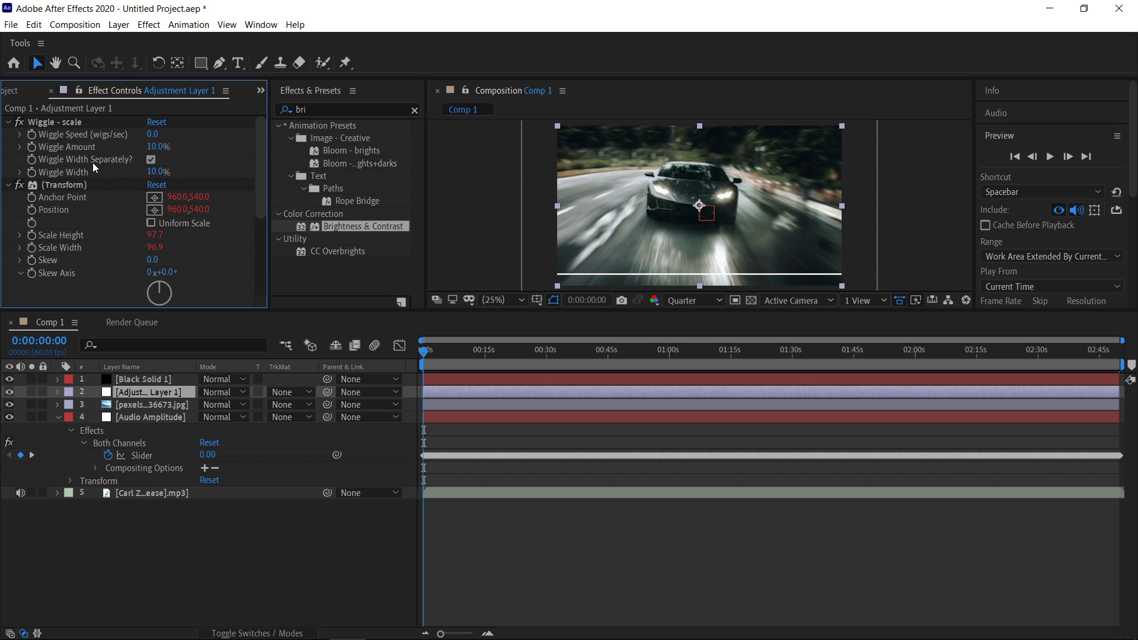
left_click(151, 159)
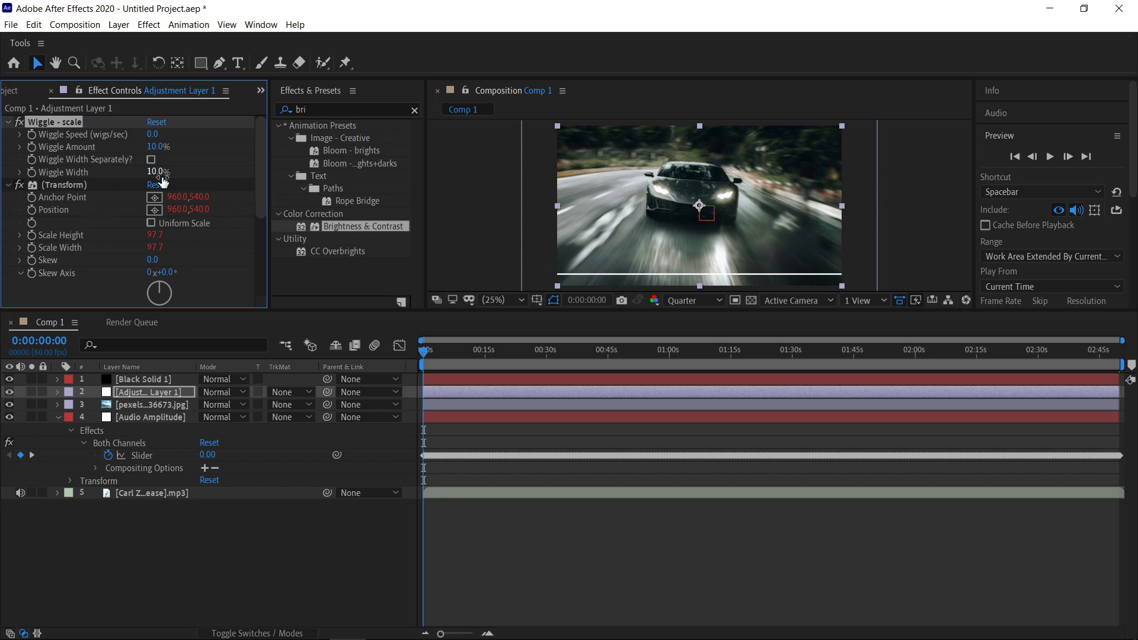
left_click(157, 172)
type("5")
key("Return")
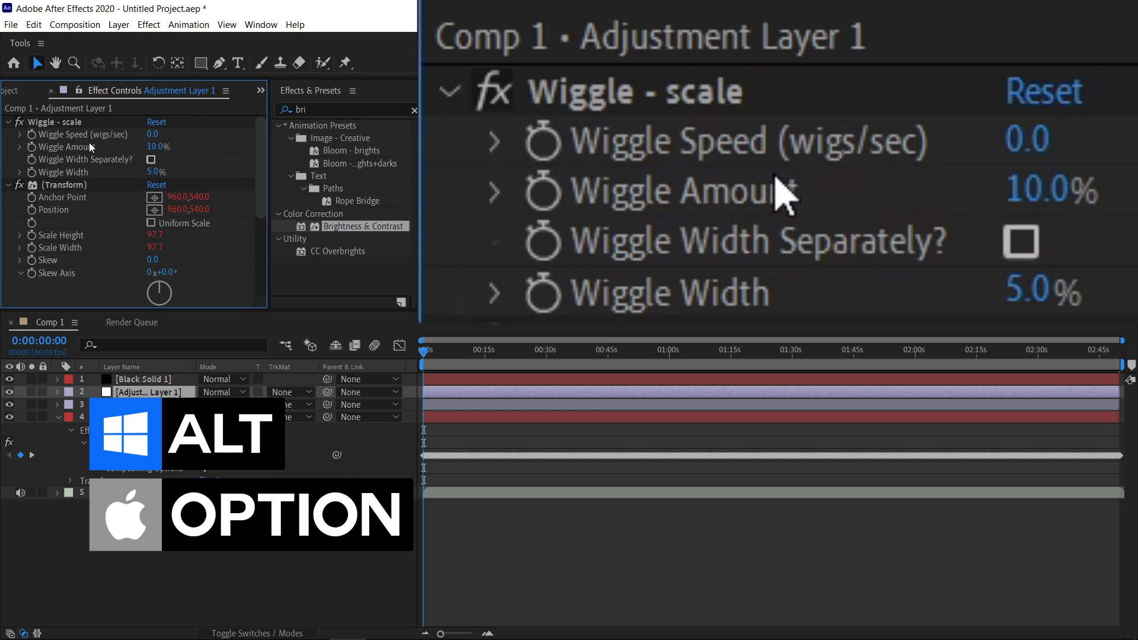
Give Wiggle Amount the expression 30 + Audio Amplitude Both Channels Slider × 3.
left_click(31, 147, "alt")
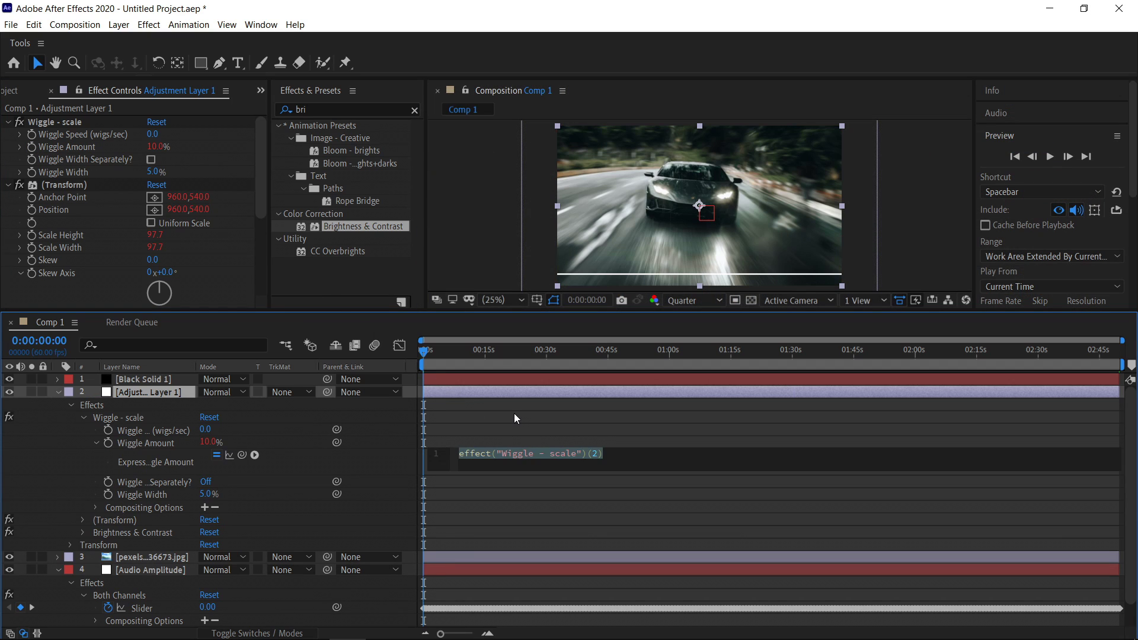
type("30+")
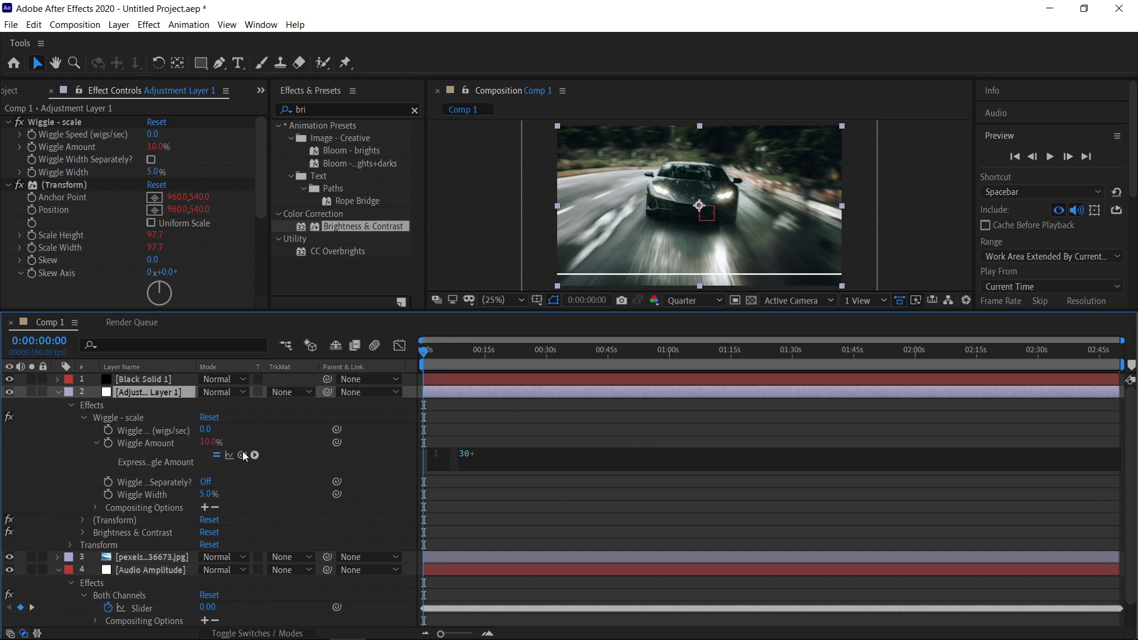
left_click_drag(240, 453, 146, 607)
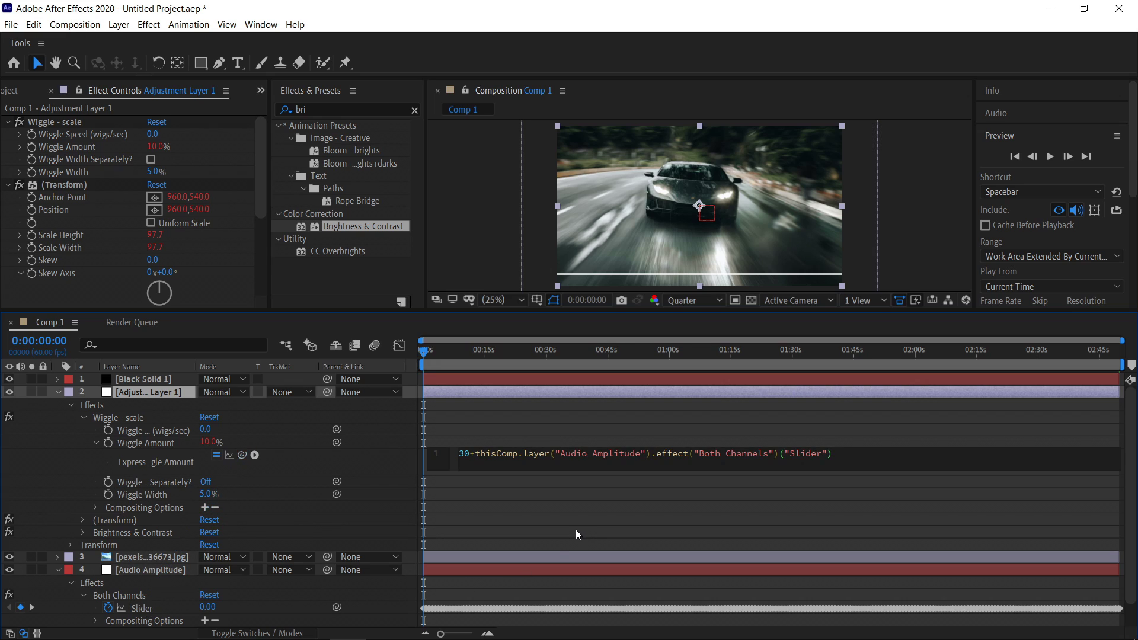
type("*3")
left_click(568, 507)
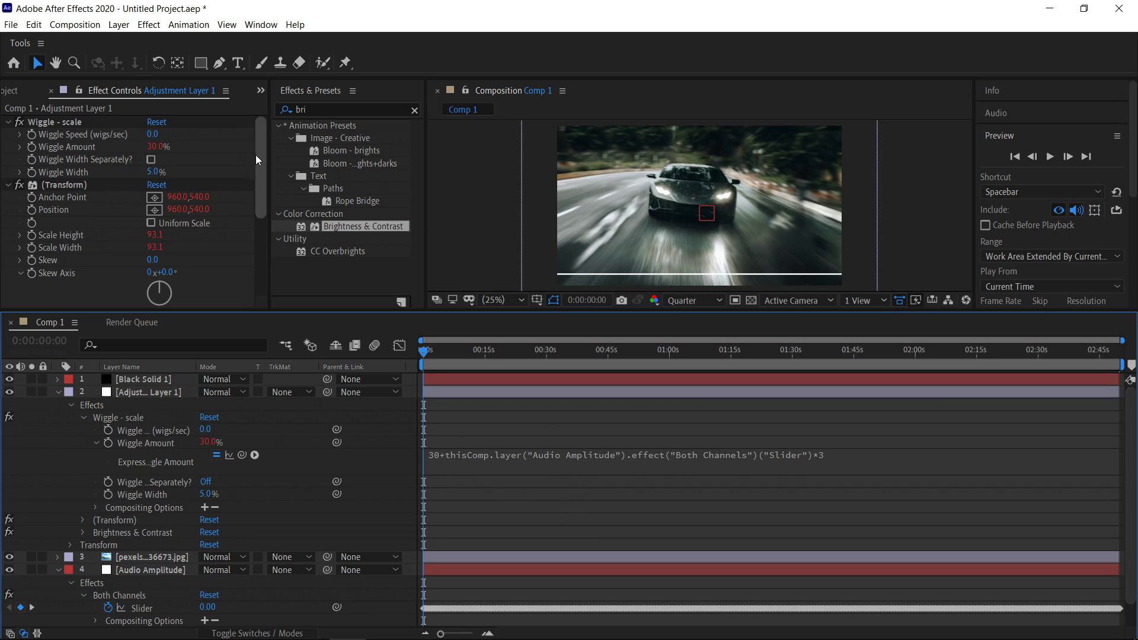
left_click_drag(257, 147, 265, 251)
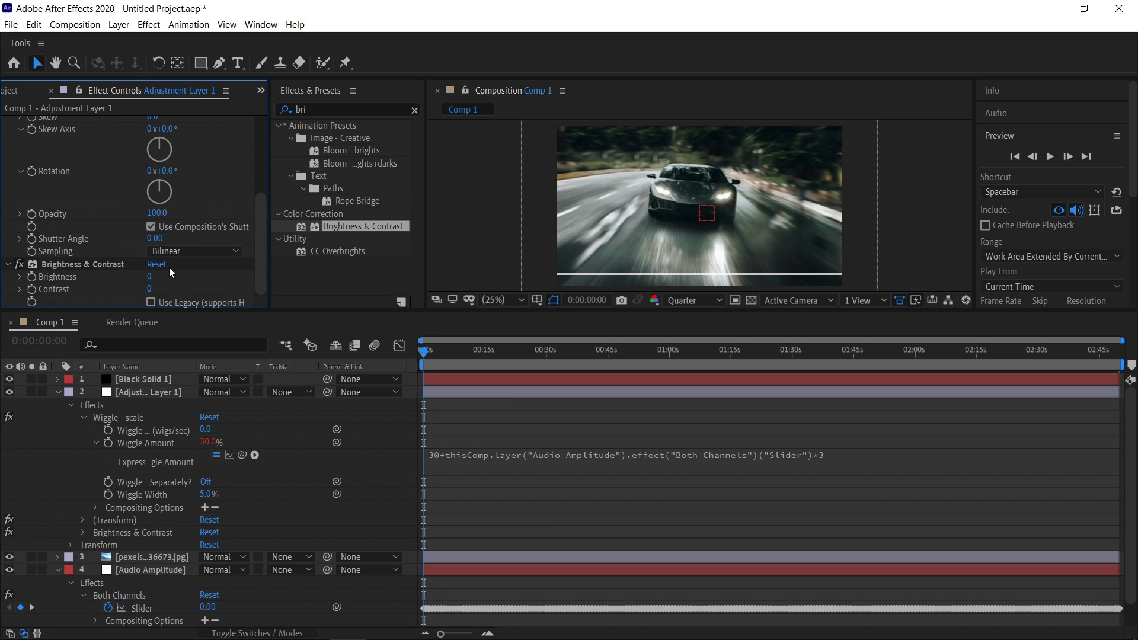
Give Brightness the expression 0 + Audio Amplitude Both Channels Slider × 5.
left_click(30, 277, "alt")
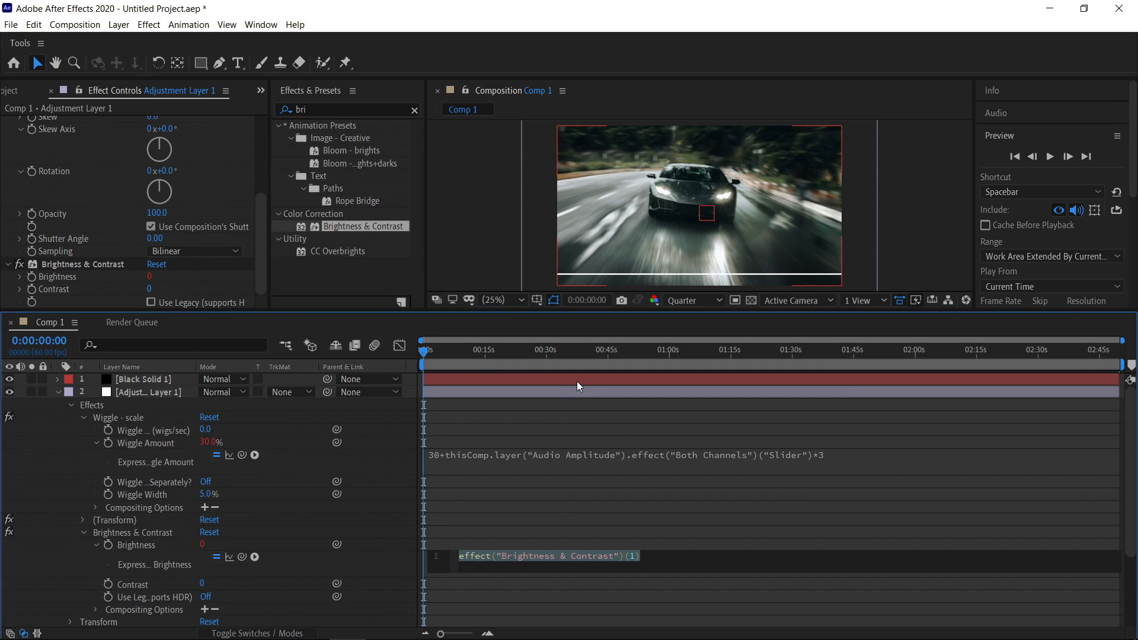
type("0+")
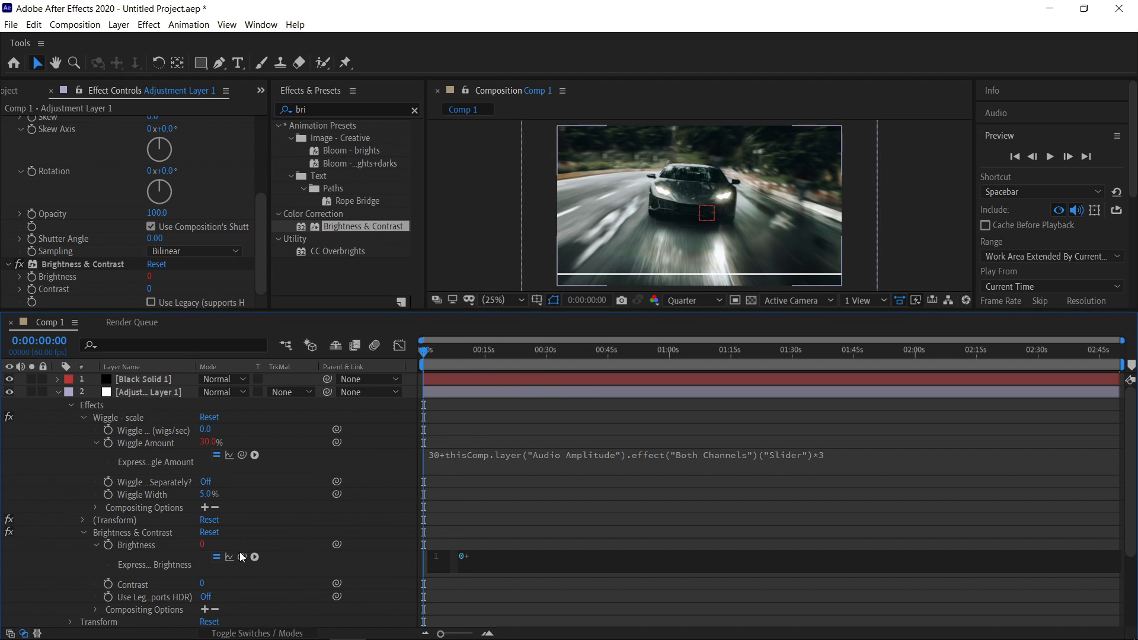
left_click_drag(241, 557, 143, 582)
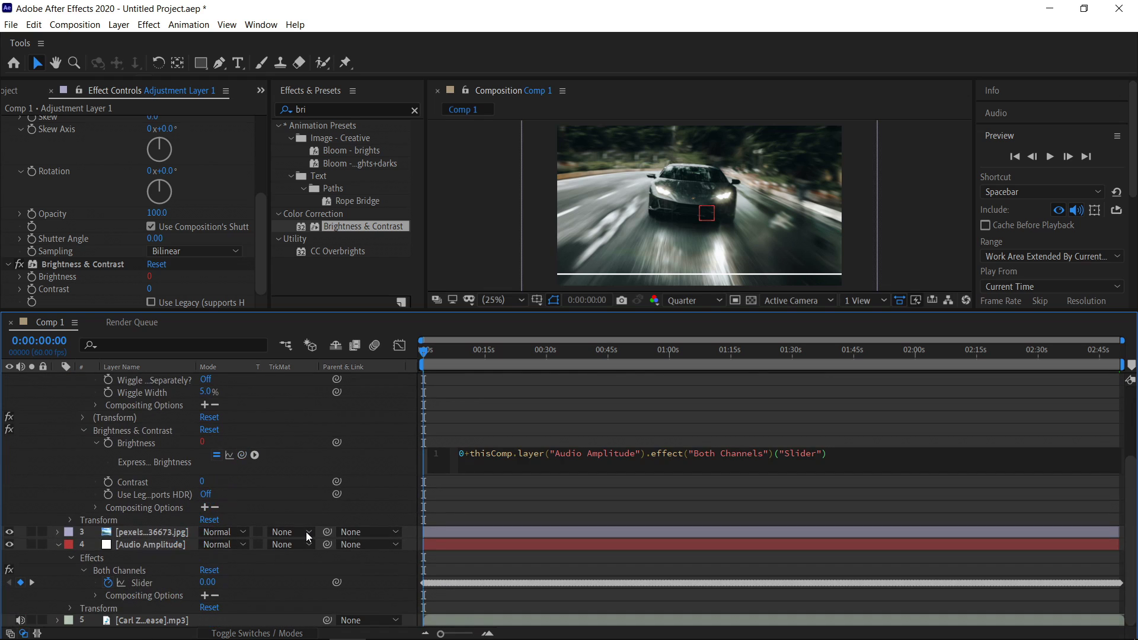
type("*5")
left_click(593, 416)
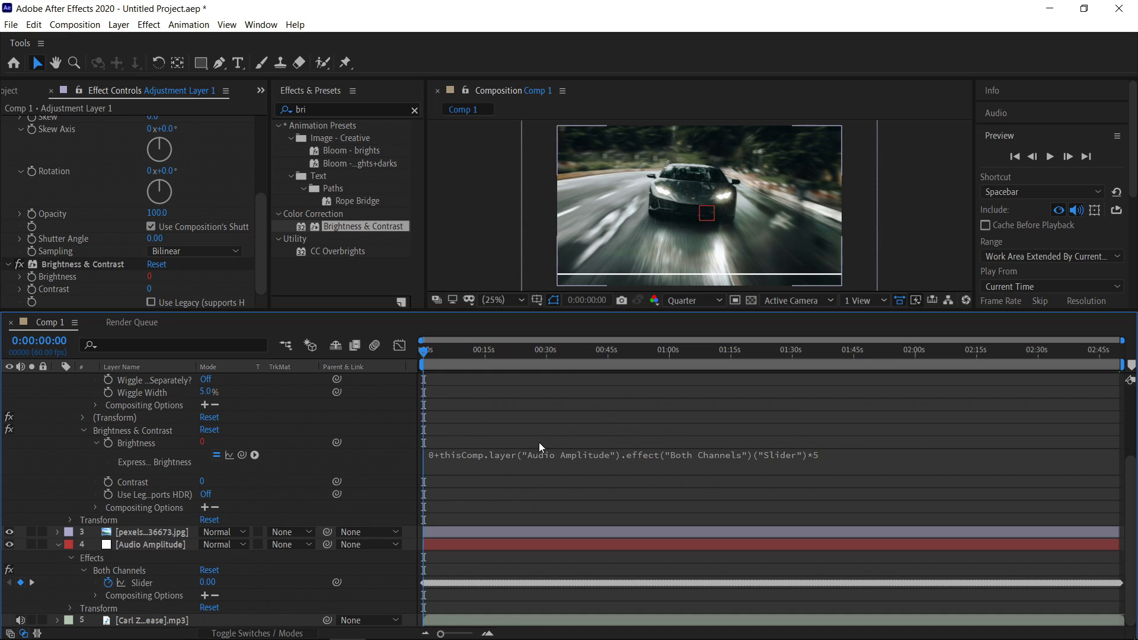
Collapse the adjustment and Audio Amplitude layers, then scrub the timeline to preview the audio reaction.
key("u")
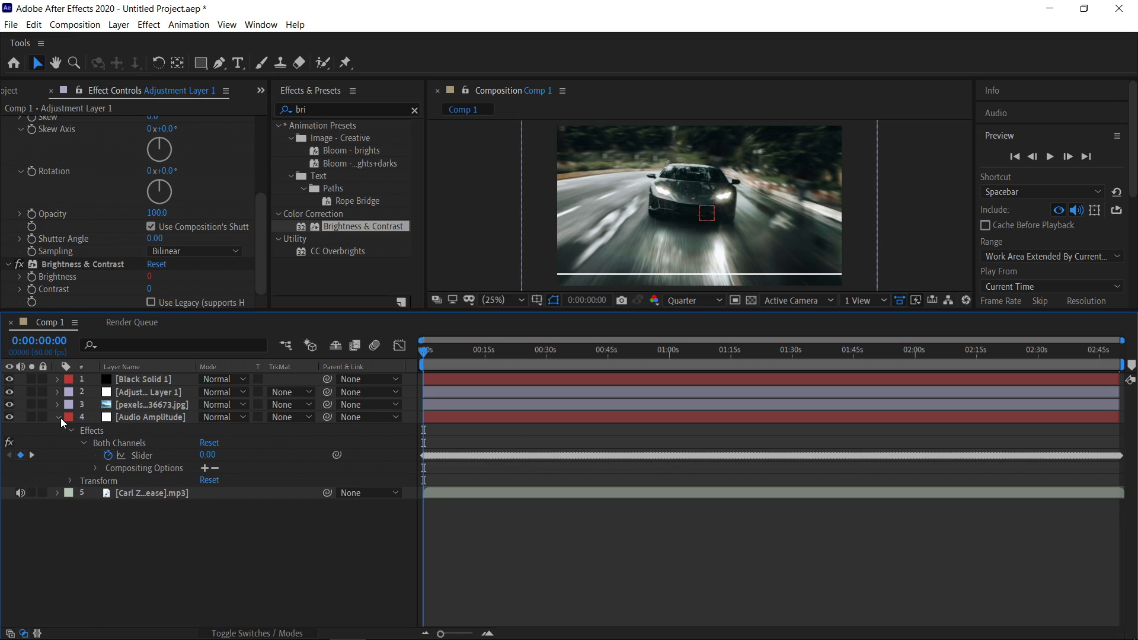
left_click(58, 416)
mouse_move(427, 354)
left_mouse_down()
mouse_move(649, 353)
mouse_move(422, 354)
left_mouse_up()
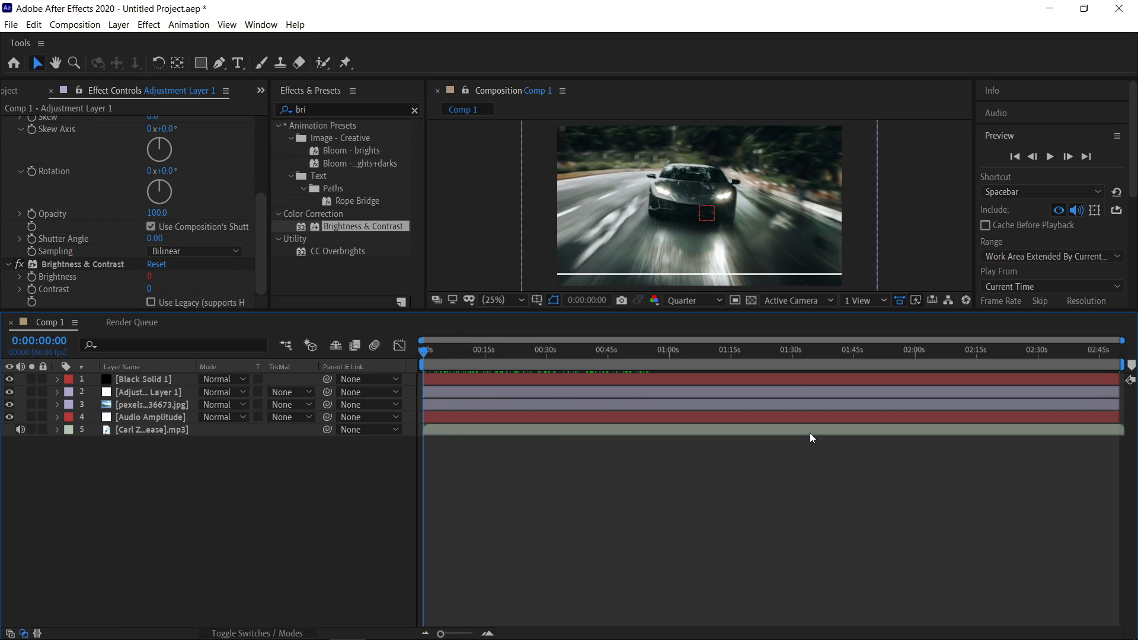